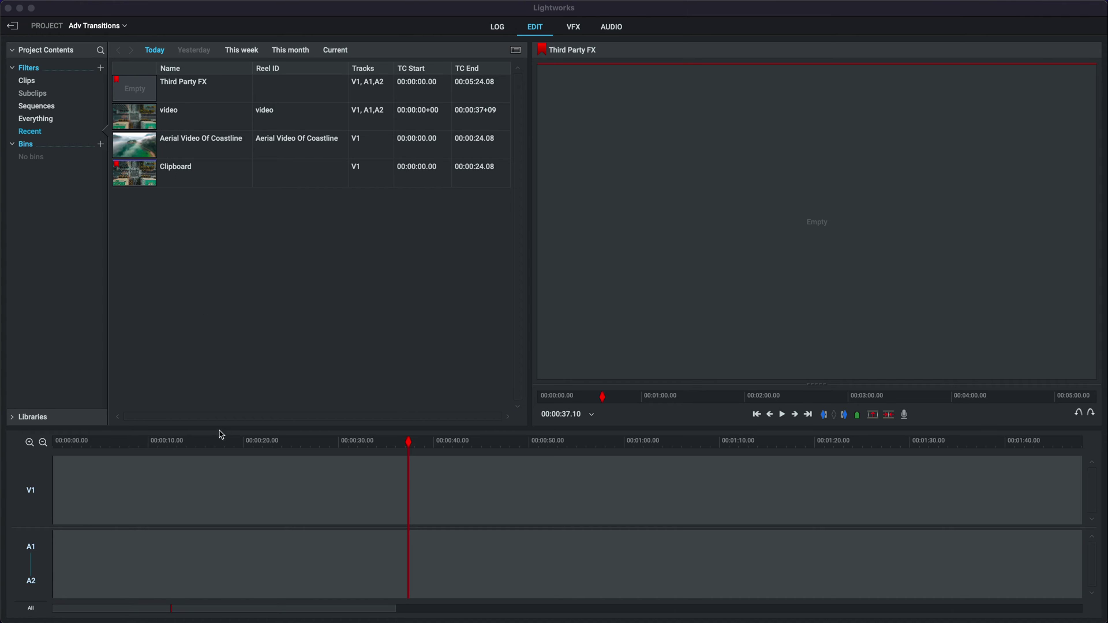
- Place the city video clip on V1 with audio tracks off and trim it to about 23 seconds
{"action": "left_click", "coordinate": [30, 557]}
{"action": "left_click", "coordinate": [31, 557]}
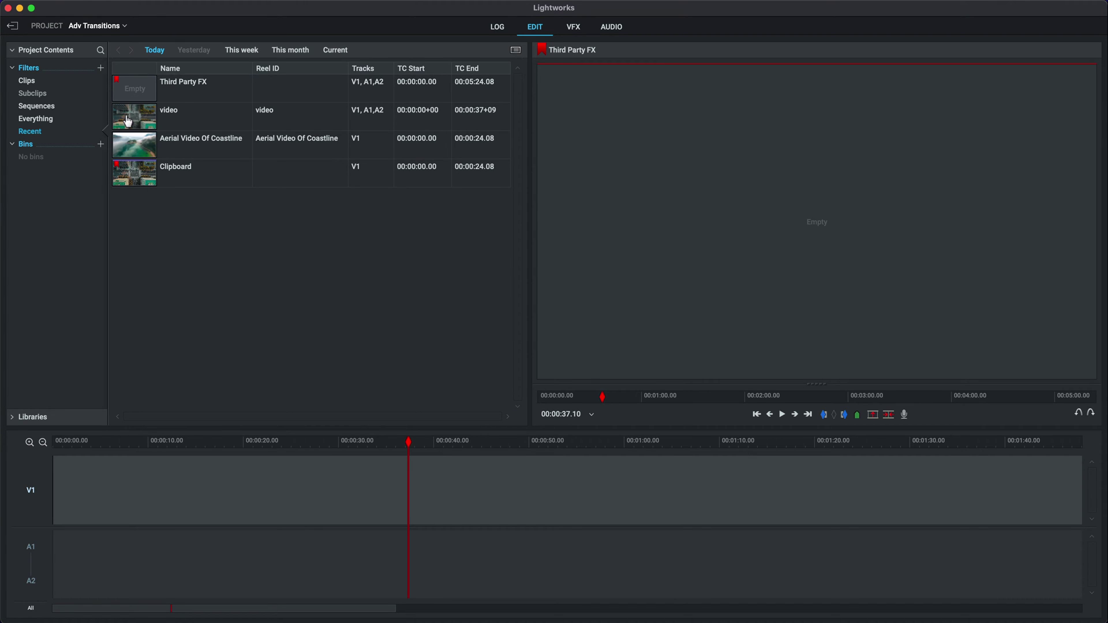
{"action": "left_click_drag", "start_coordinate": [130, 118], "coordinate": [56, 492]}
{"action": "left_click_drag", "start_coordinate": [251, 447], "coordinate": [250, 444]}
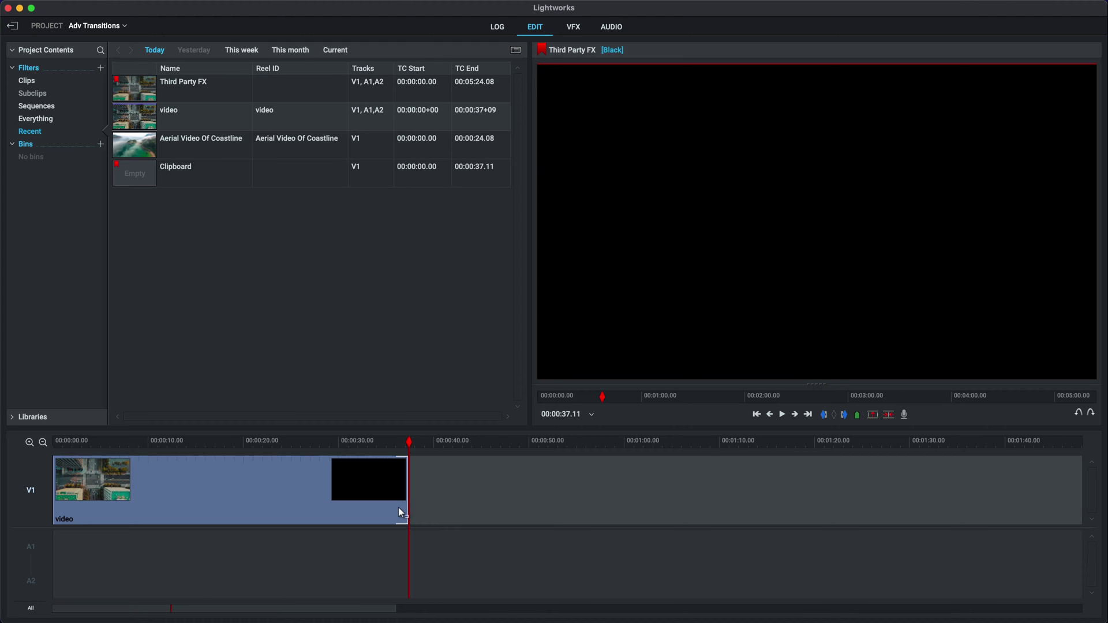
{"action": "left_click", "coordinate": [398, 507]}
{"action": "left_click_drag", "start_coordinate": [374, 510], "coordinate": [243, 496]}
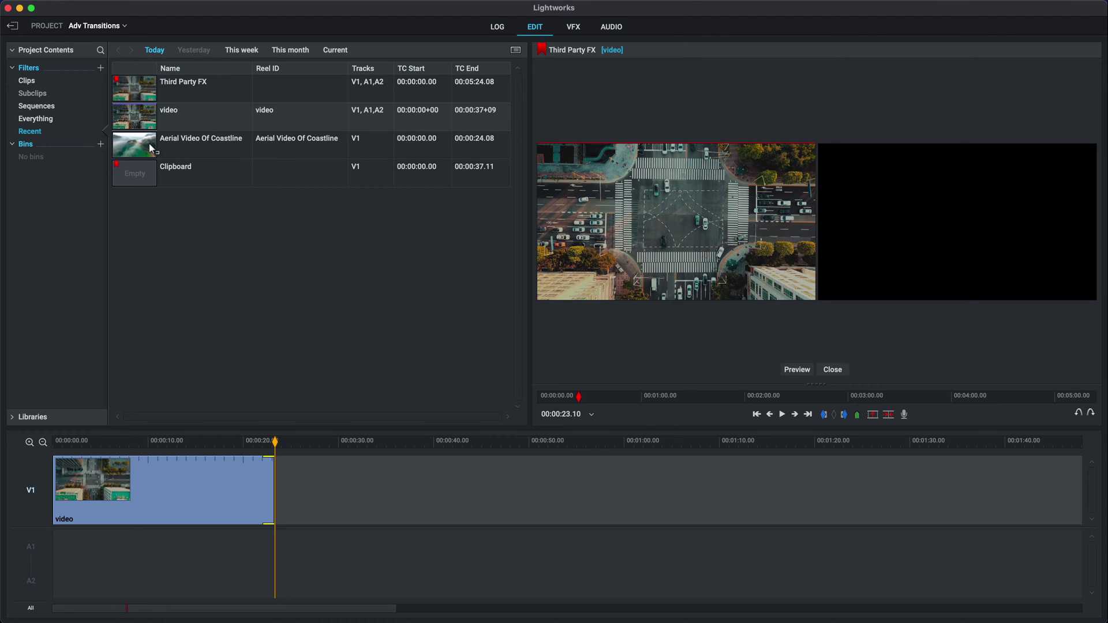
- Add the Aerial Video Of Coastline clip directly after the city clip on V1
{"action": "double_click", "coordinate": [151, 148]}
{"action": "left_click_drag", "start_coordinate": [366, 391], "coordinate": [230, 488]}
{"action": "left_click", "coordinate": [280, 490]}
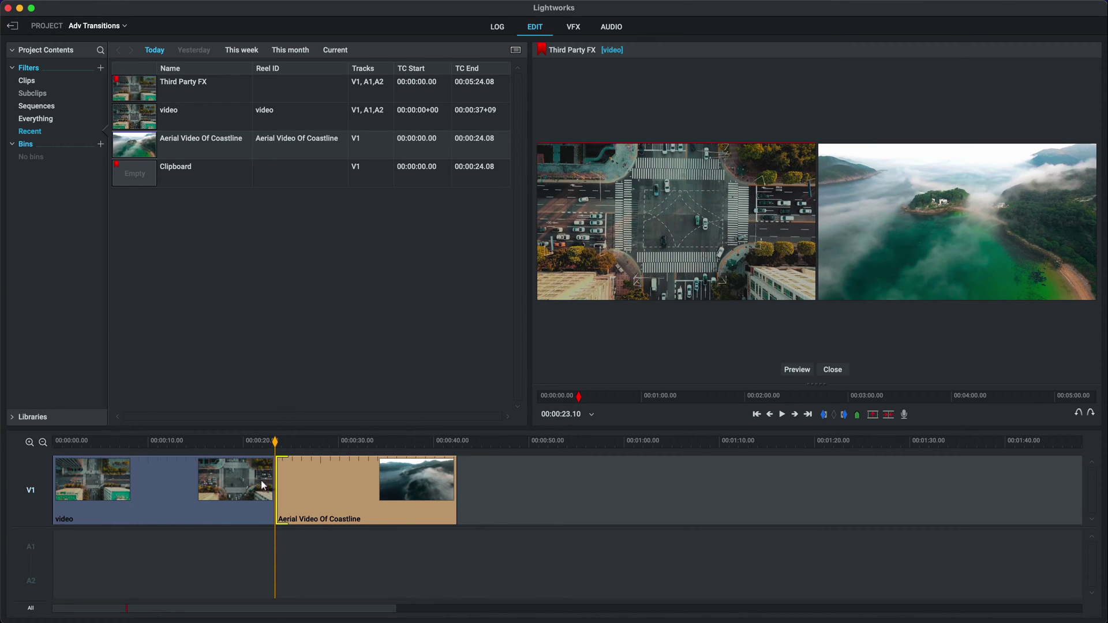
{"action": "left_click", "coordinate": [281, 486]}
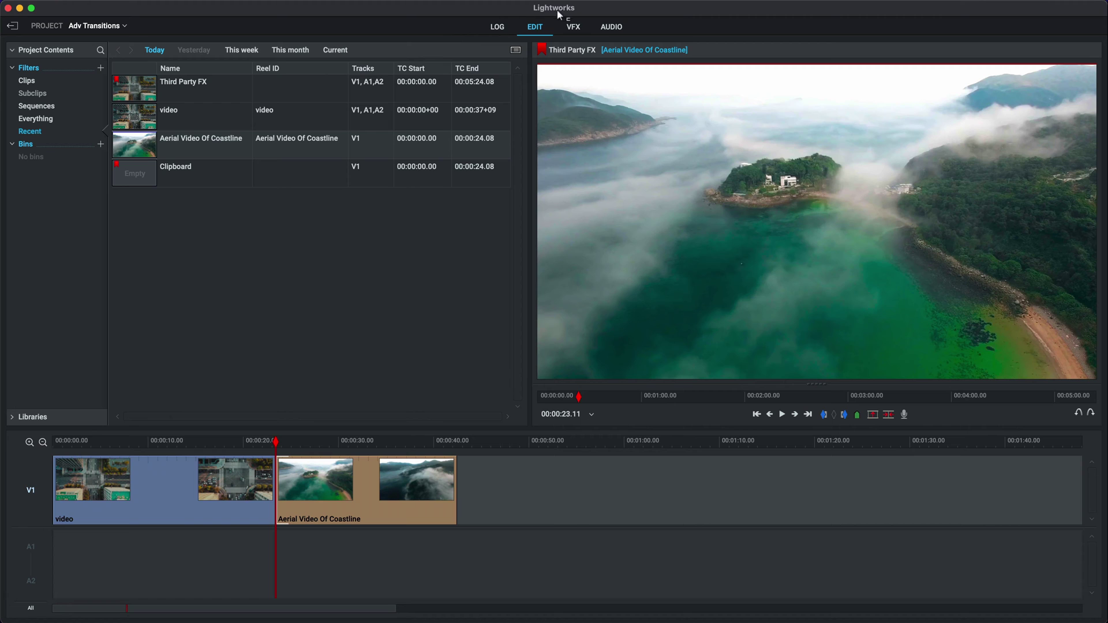
- Switch to the VFX workspace, browse the Key and Matte categories, then return to Mix transitions
{"action": "left_click", "coordinate": [573, 27]}
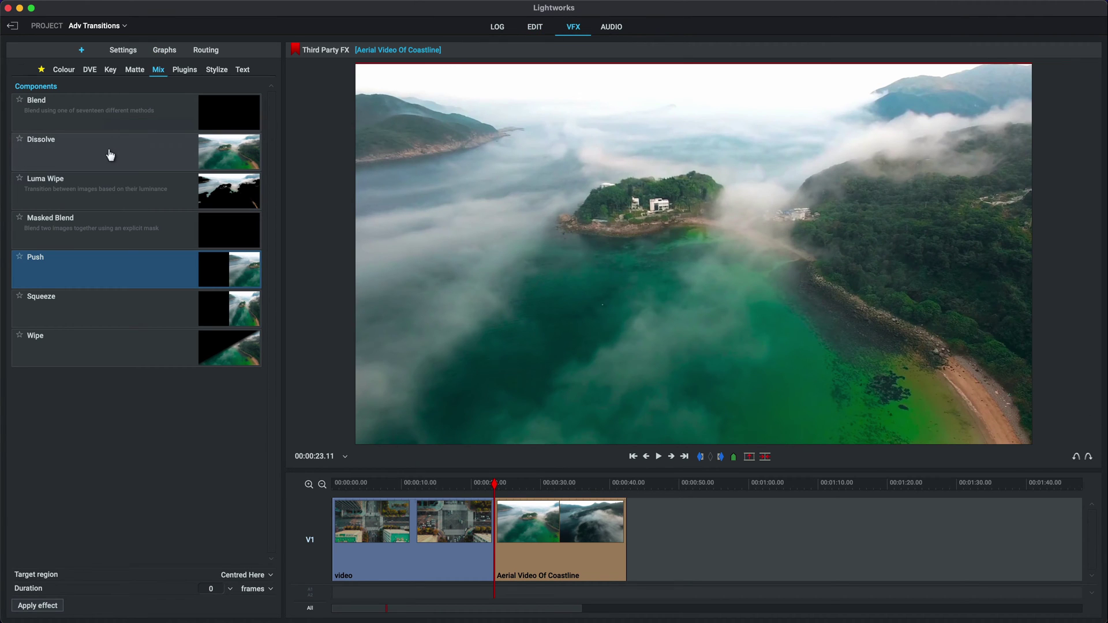
{"action": "left_click", "coordinate": [118, 70]}
{"action": "left_click", "coordinate": [136, 72]}
{"action": "left_click", "coordinate": [150, 71]}
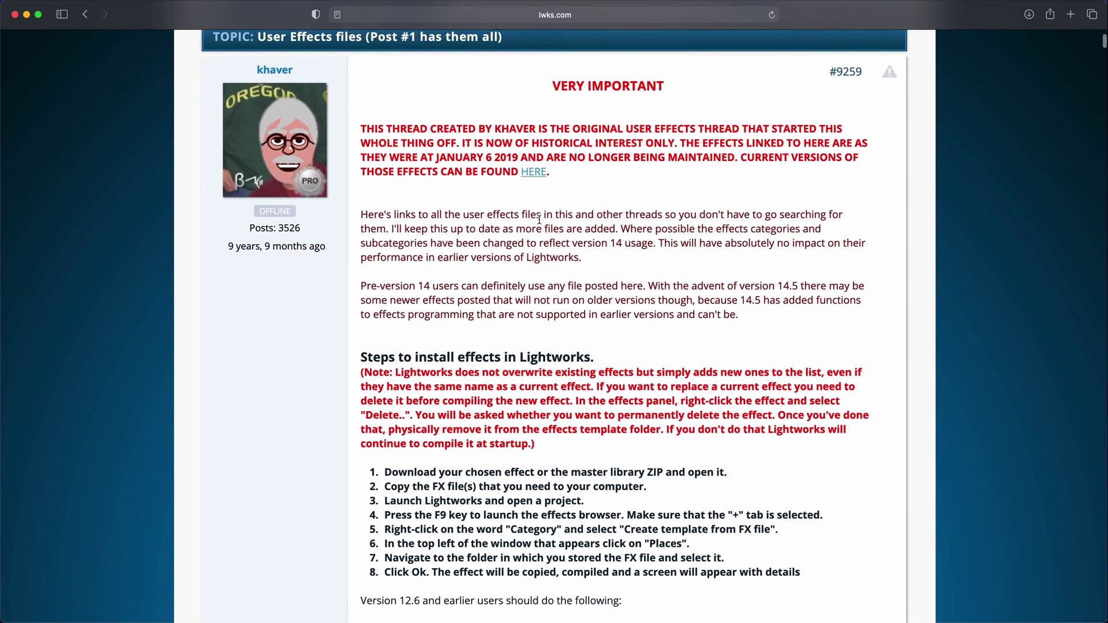
- Read the forum post's user-effects install steps, then switch to the lwks-fx-bundle-master-2 folder
{"action": "scroll", "coordinate": [539, 219], "scroll_direction": "down", "scroll_amount": 2}
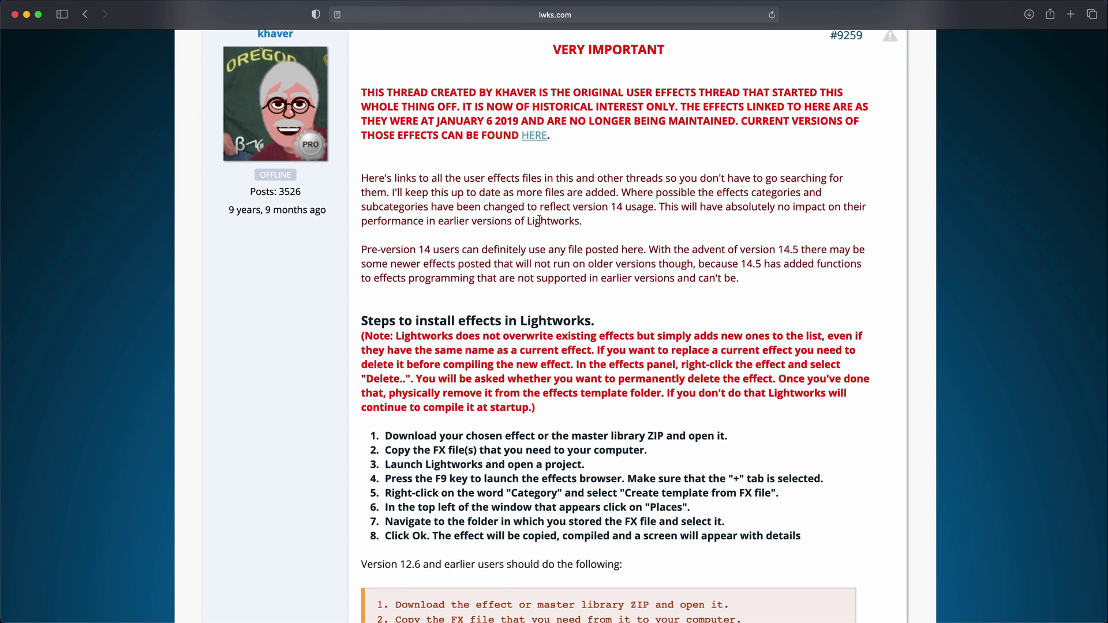
{"action": "scroll", "coordinate": [540, 220], "scroll_direction": "down", "scroll_amount": 3}
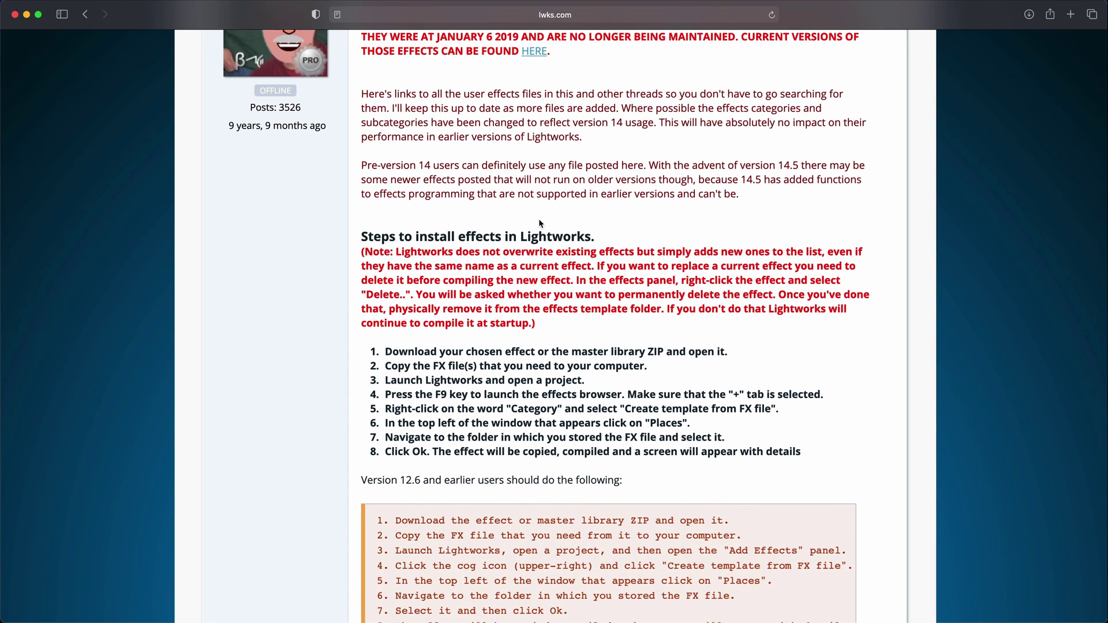
{"action": "scroll", "coordinate": [539, 224], "scroll_direction": "down", "scroll_amount": 5}
{"action": "scroll", "coordinate": [619, 236], "scroll_direction": "up", "scroll_amount": 8}
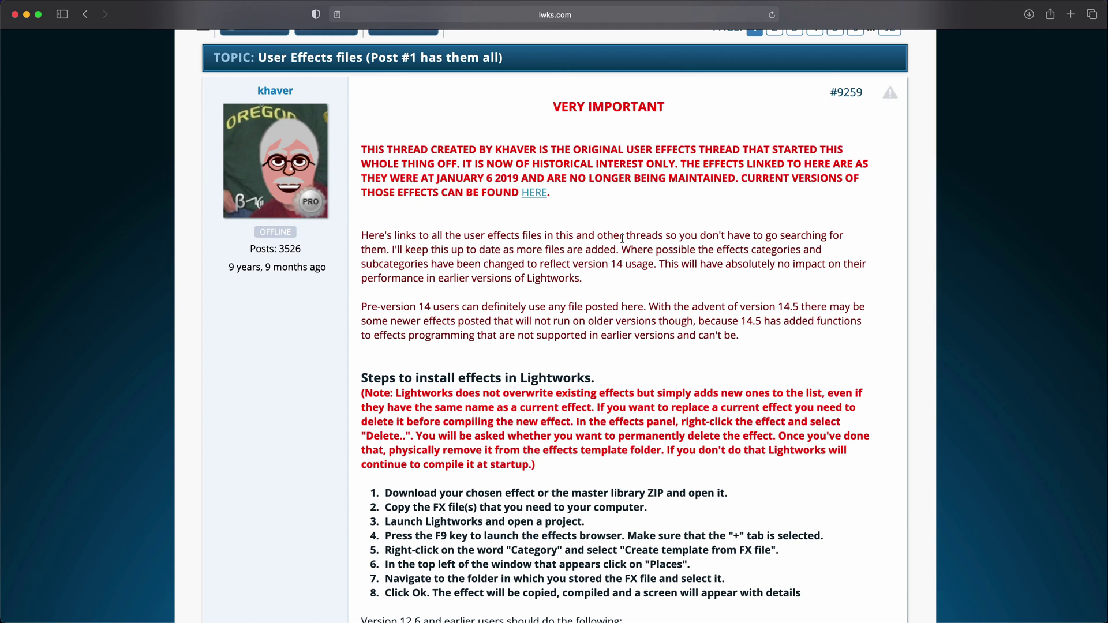
{"action": "key", "text": "super+Tab"}
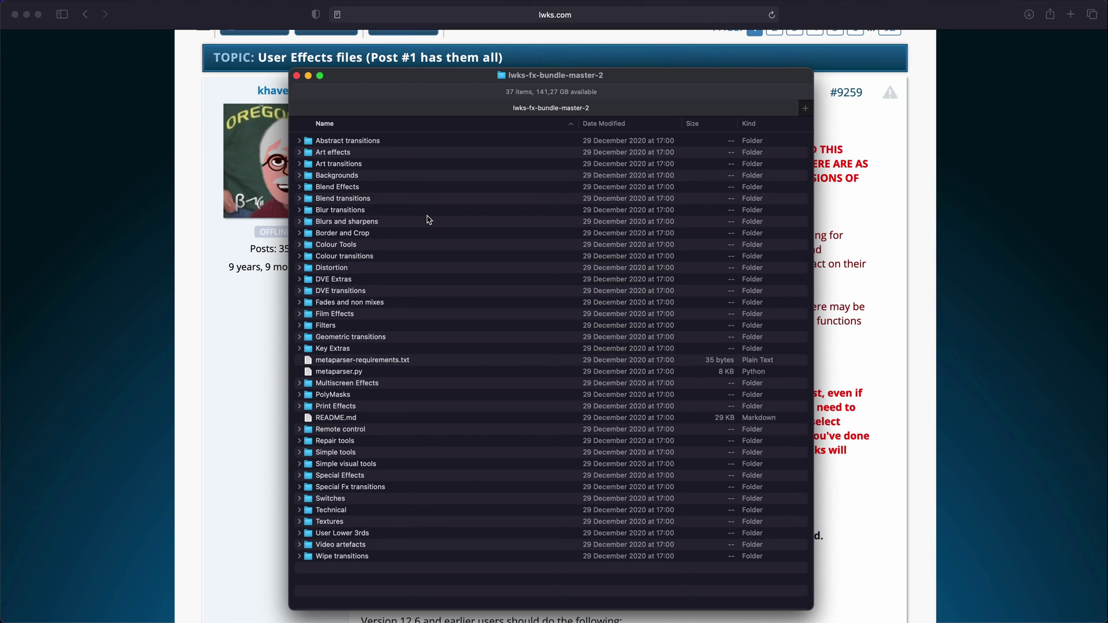
- Look over the bundle's effect category folders, close the Finder window and return to Lightworks
{"action": "scroll", "coordinate": [429, 221], "scroll_direction": "down", "scroll_amount": 1}
{"action": "scroll", "coordinate": [429, 221], "scroll_direction": "up", "scroll_amount": 1}
{"action": "key", "text": "super+w"}
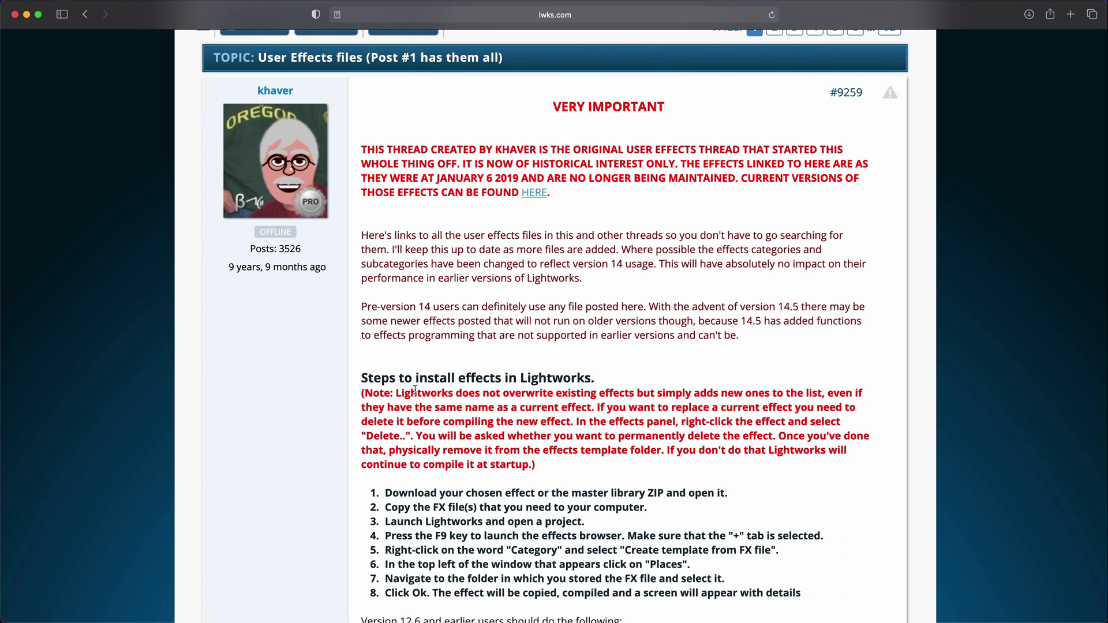
{"action": "key", "text": "super+Tab"}
{"action": "key", "text": "super+Tab"}
{"action": "key", "text": "super+Tab"}
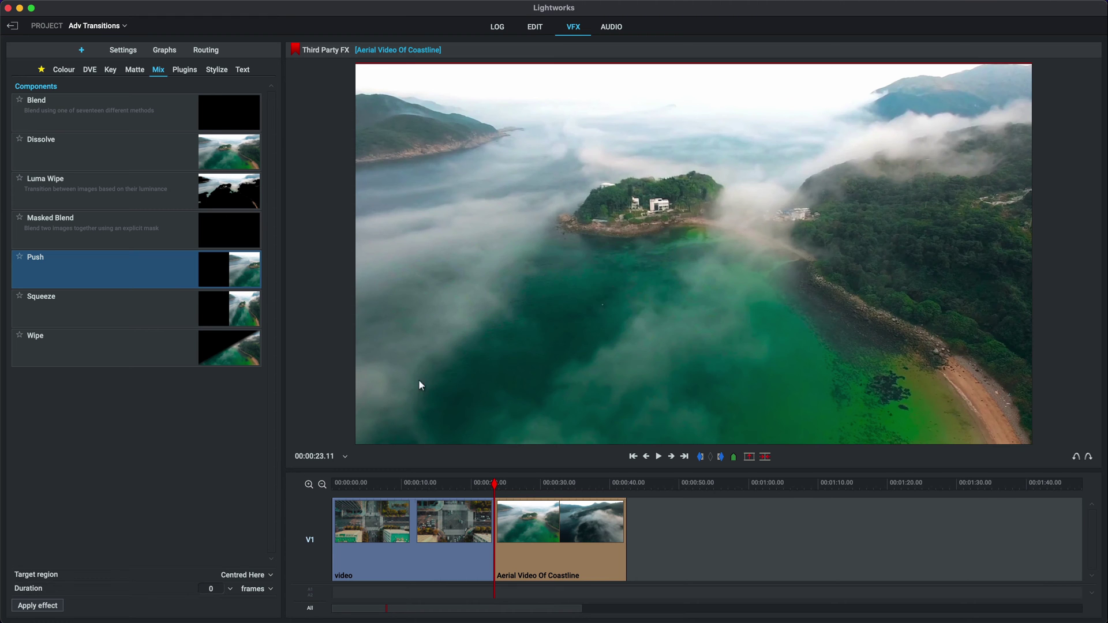
- Create an effect template from PageRoll_Dx.fx in the bundle's Special Fx transitions folder
{"action": "left_click", "coordinate": [470, 484]}
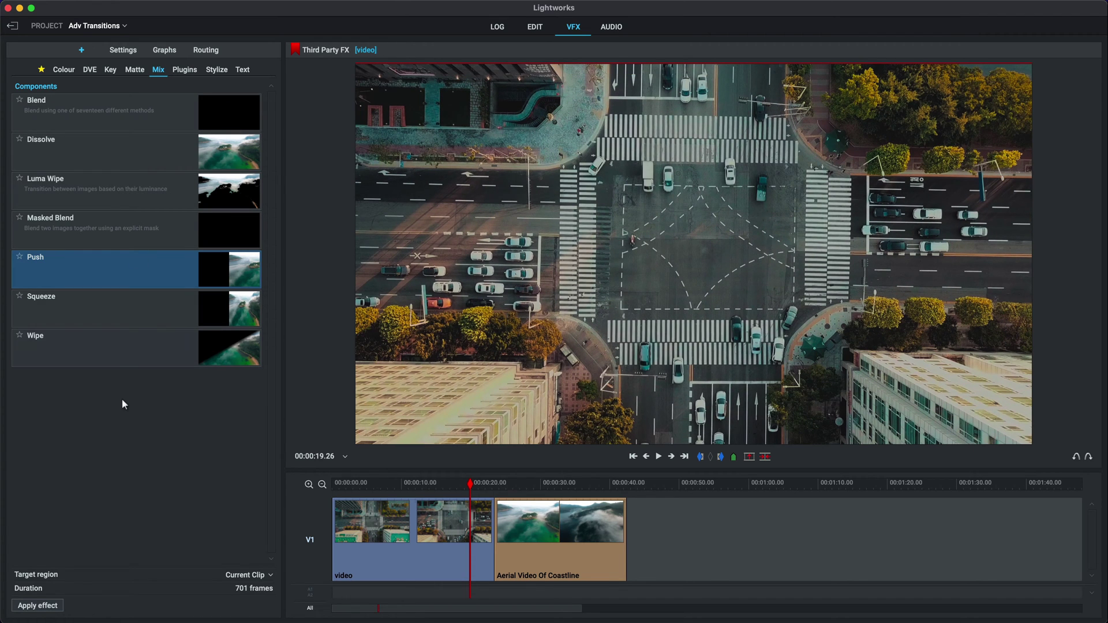
{"action": "right_click", "coordinate": [93, 395]}
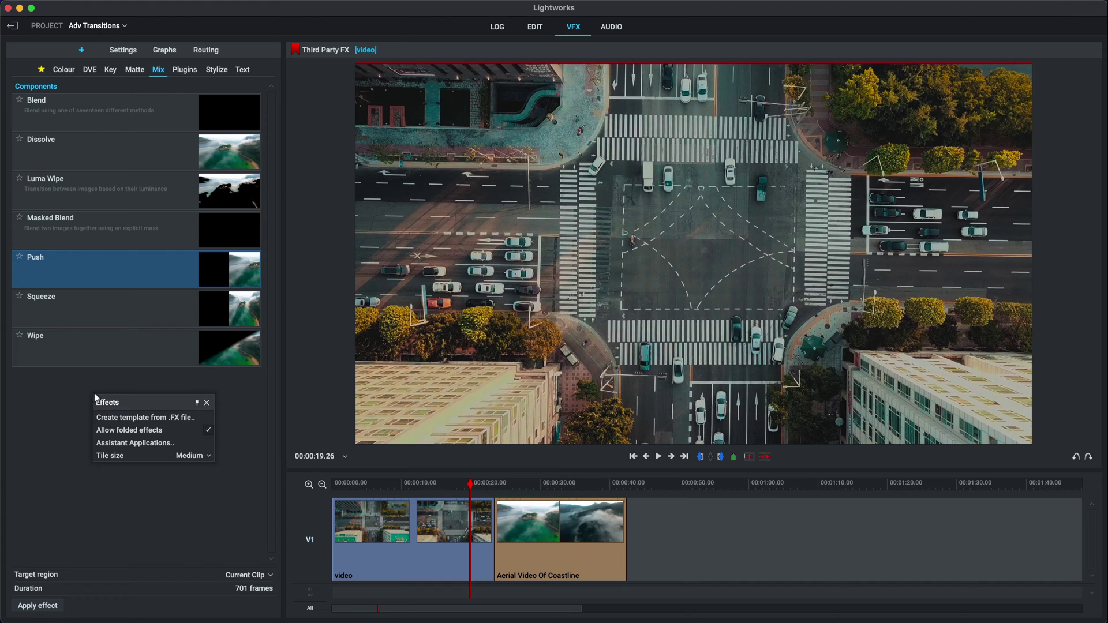
{"action": "left_click", "coordinate": [166, 424]}
{"action": "left_click", "coordinate": [511, 115]}
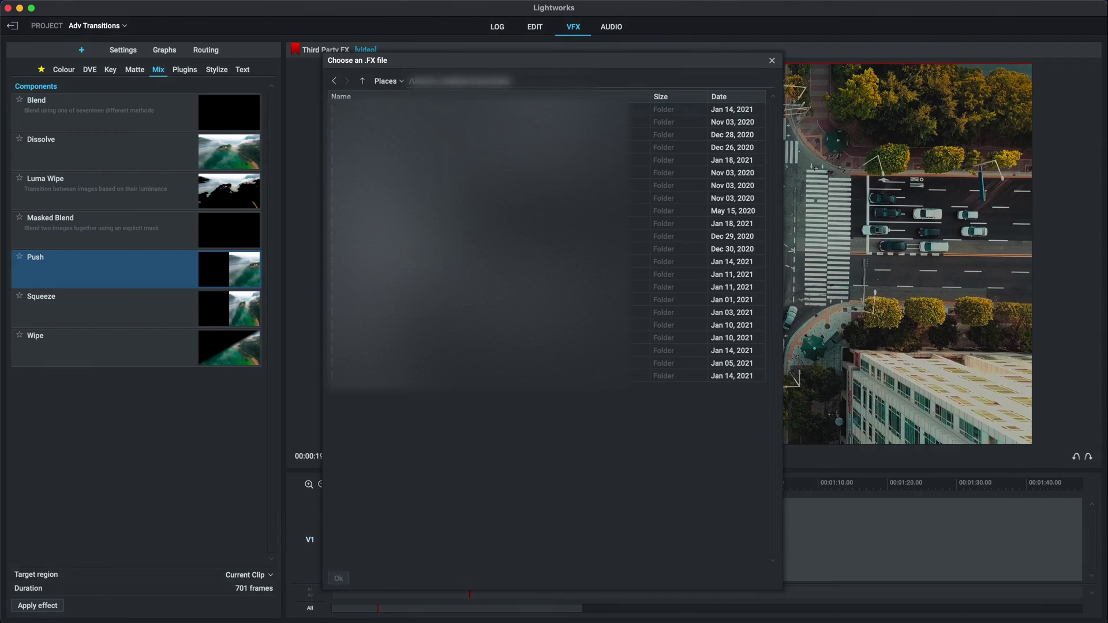
{"action": "double_click", "coordinate": [413, 224]}
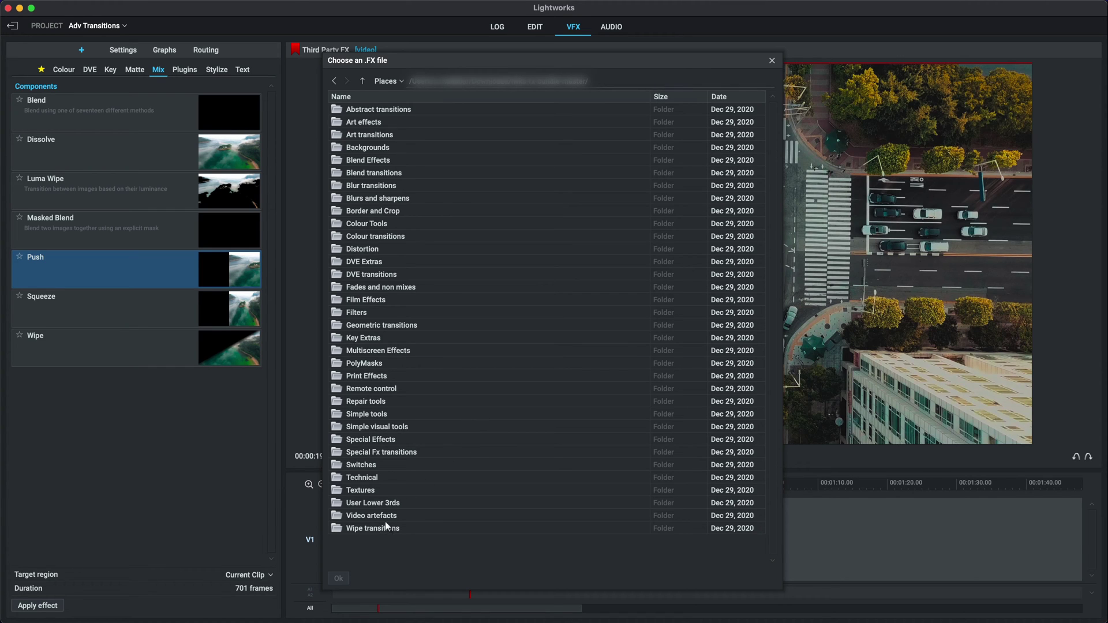
{"action": "double_click", "coordinate": [370, 454]}
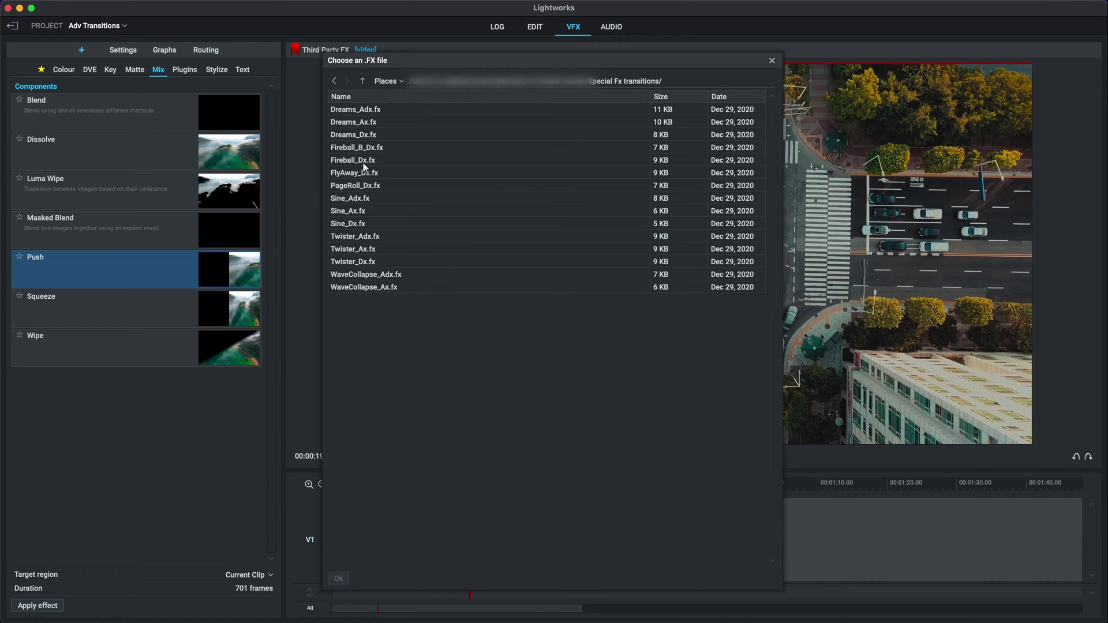
{"action": "left_click", "coordinate": [357, 186]}
{"action": "double_click", "coordinate": [356, 185]}
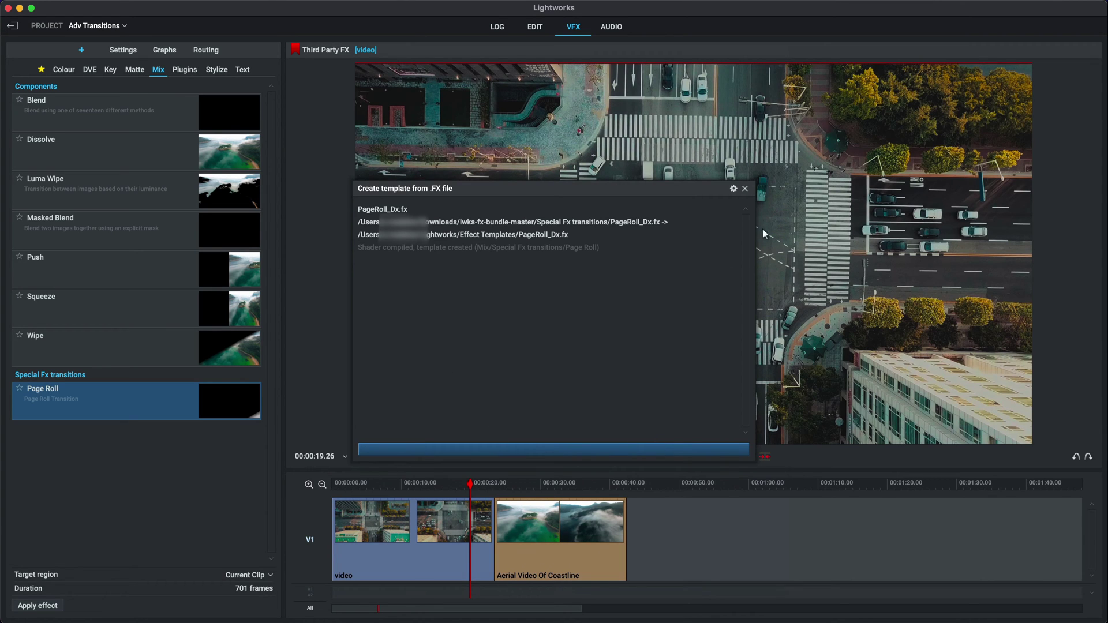
{"action": "left_click", "coordinate": [744, 190]}
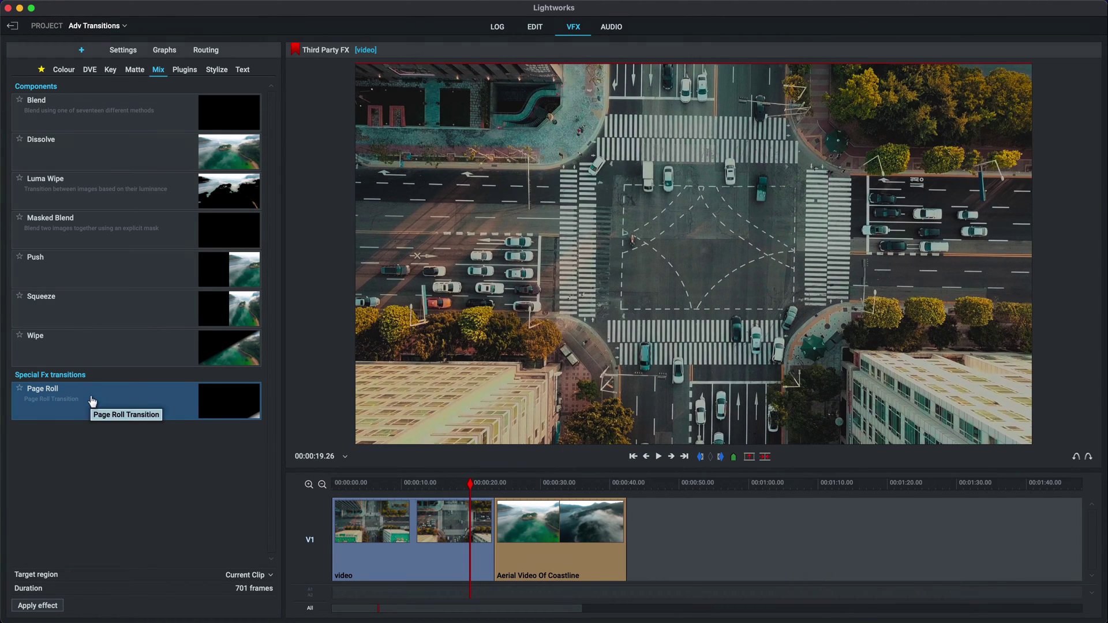
- Apply Page Roll at the cut between the city clip and Aerial Video Of Coastline
{"action": "mouse_move", "coordinate": [76, 404]}
{"action": "left_mouse_down"}
{"action": "mouse_move", "coordinate": [367, 421]}
{"action": "mouse_move", "coordinate": [497, 518]}
{"action": "left_mouse_up"}
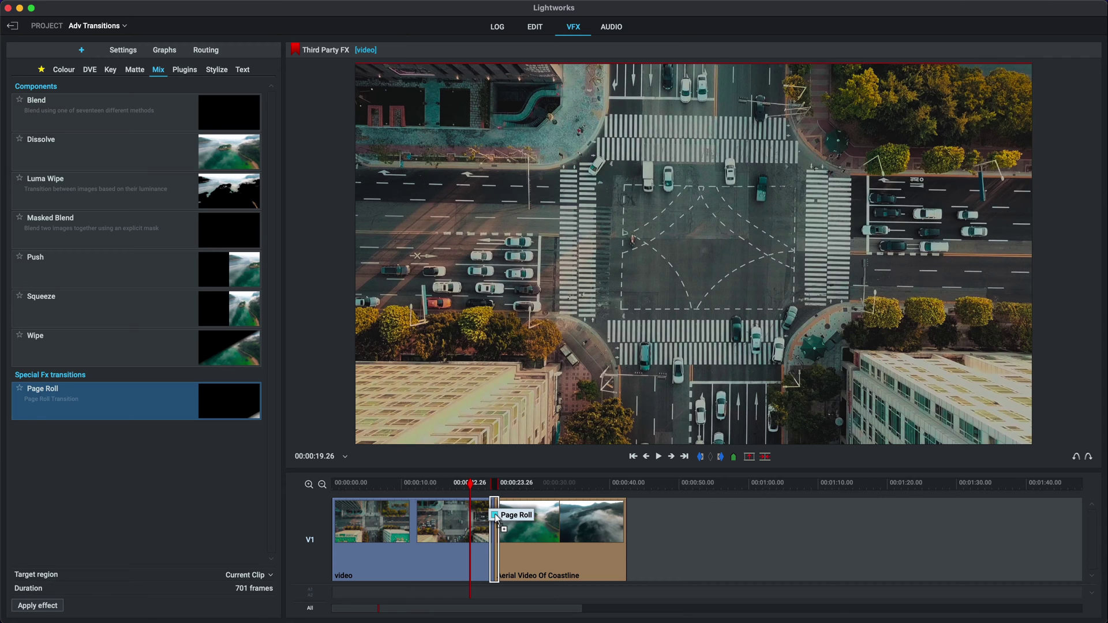
{"action": "left_click_drag", "start_coordinate": [498, 518], "coordinate": [475, 489]}
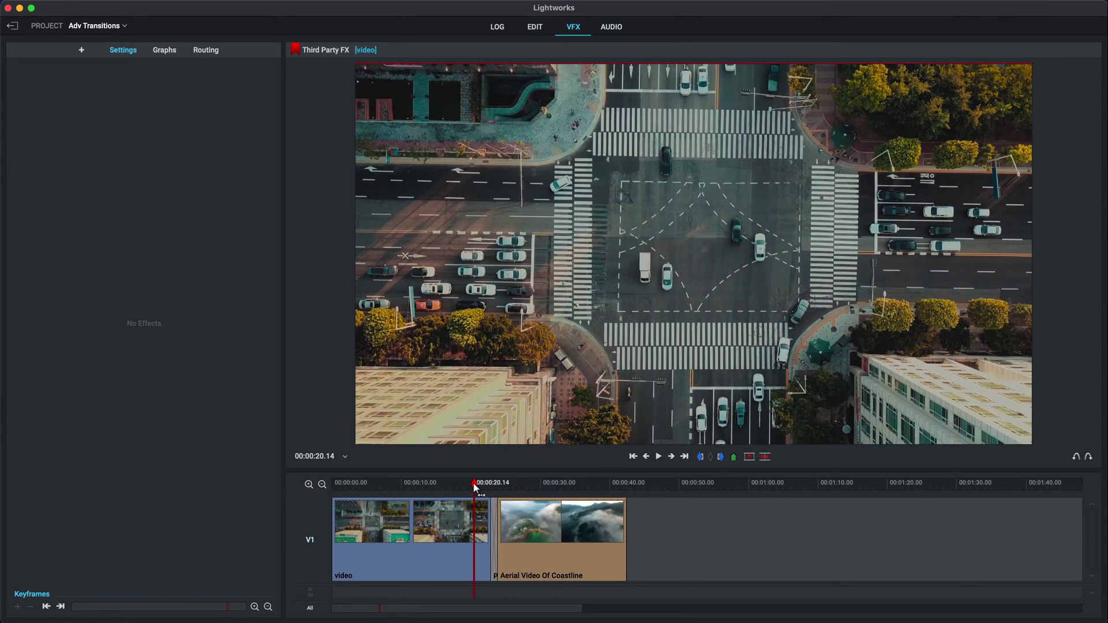
- Play the sequence through the Page Roll transition, with the timeline zoomed in around the cut
{"action": "key", "text": "space"}
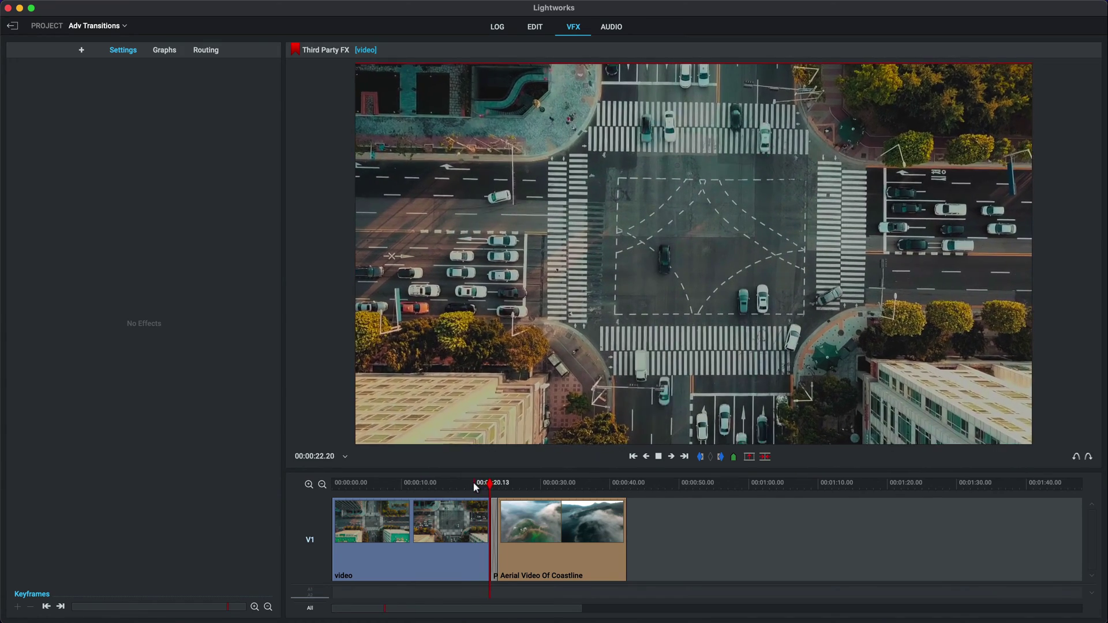
{"action": "key", "text": "space"}
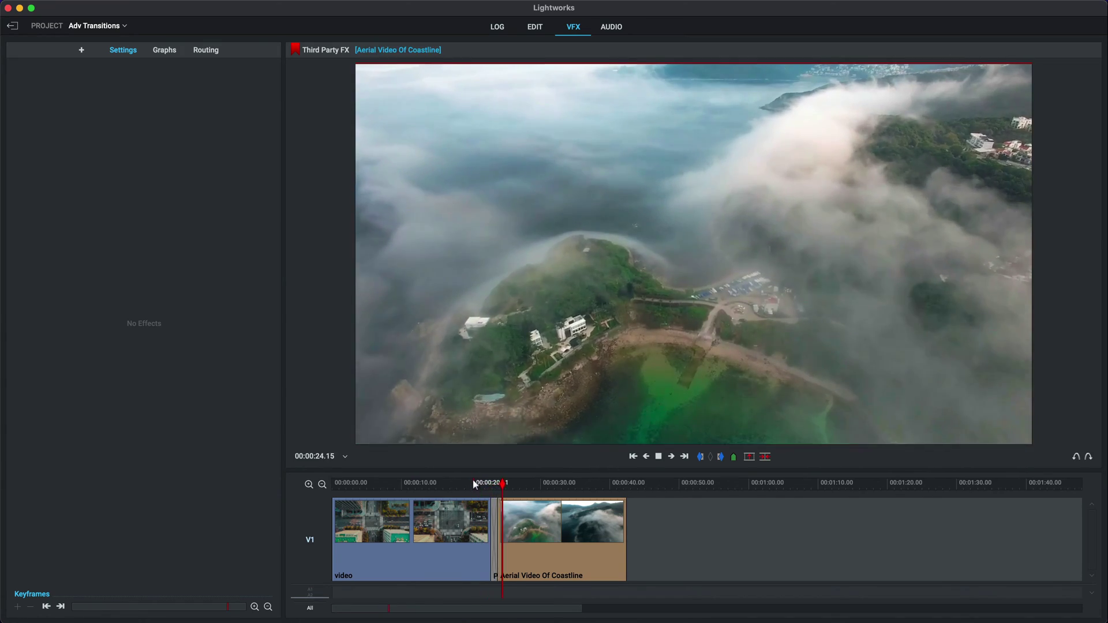
{"action": "left_click", "coordinate": [480, 482]}
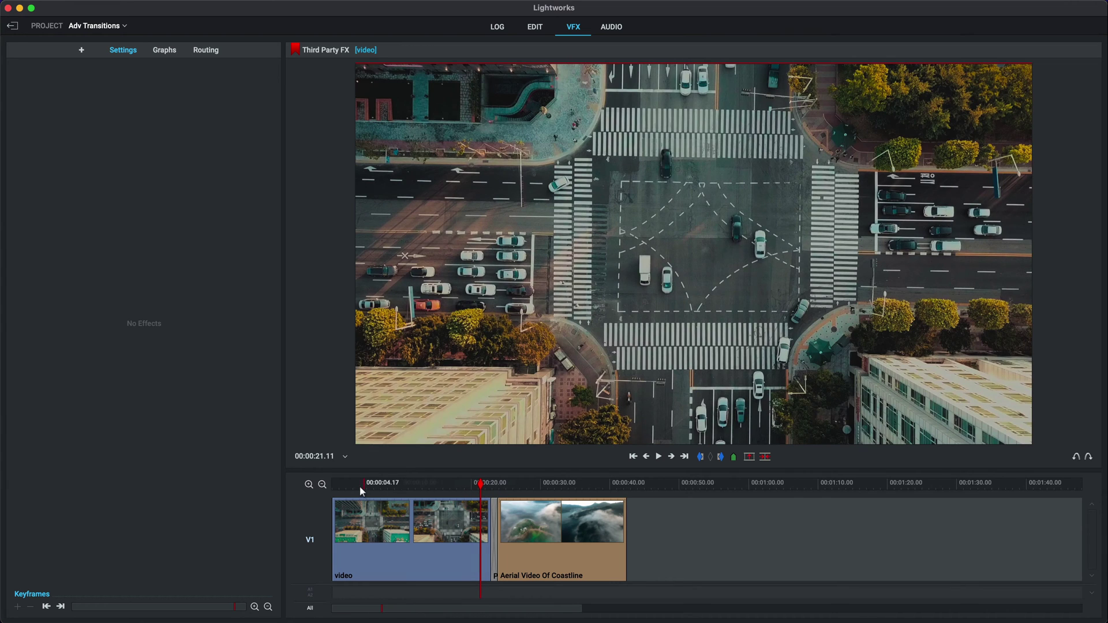
{"action": "left_click", "coordinate": [309, 485]}
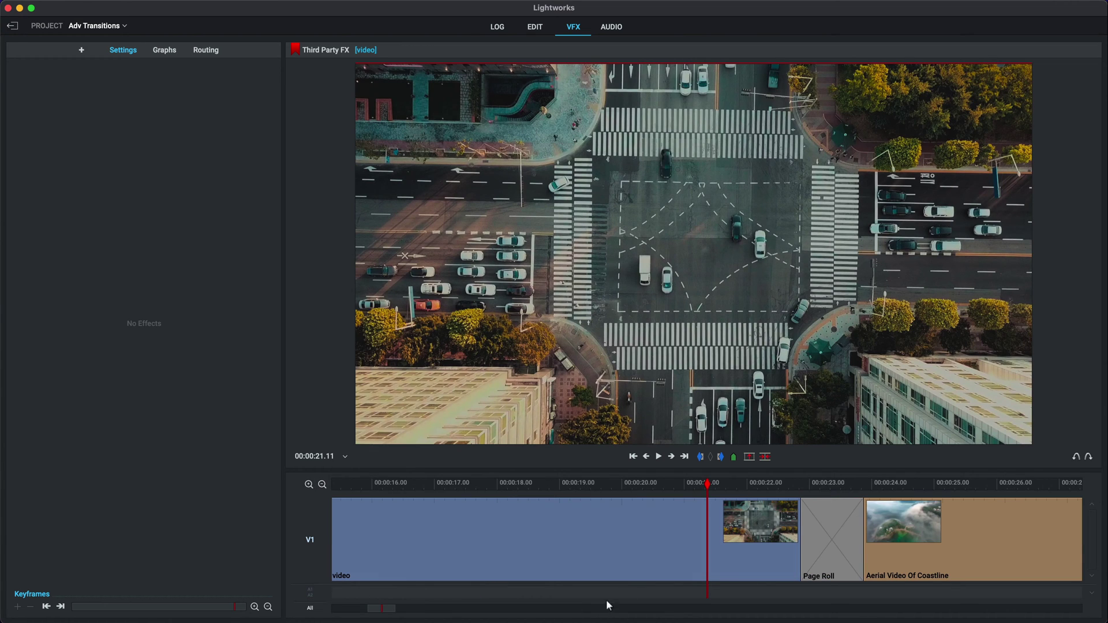
{"action": "left_click_drag", "start_coordinate": [388, 605], "coordinate": [394, 610]}
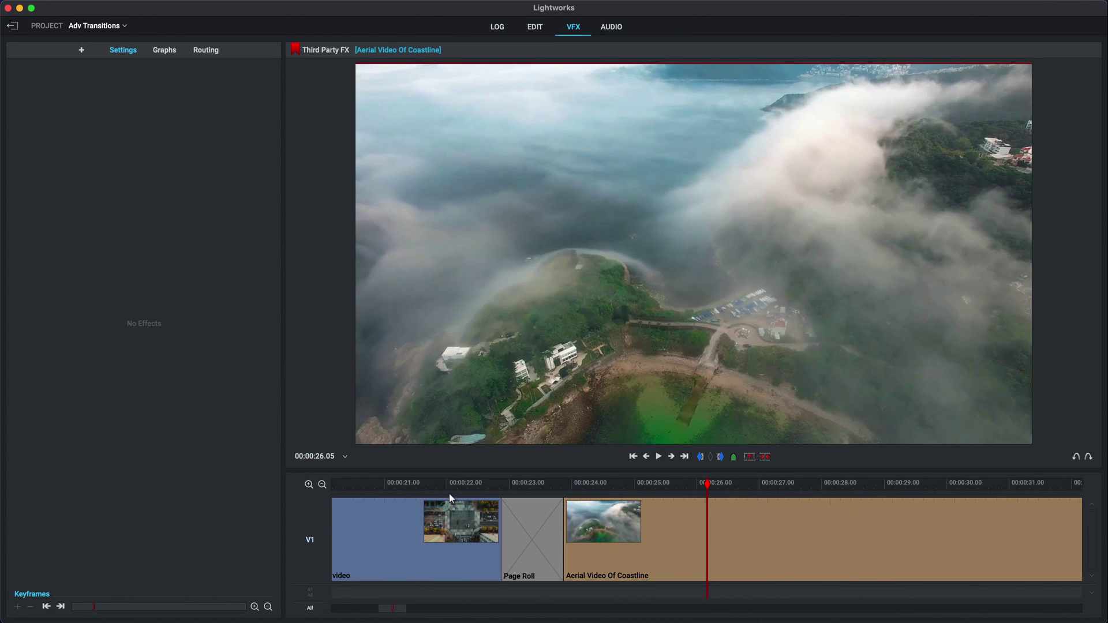
{"action": "left_click", "coordinate": [443, 487]}
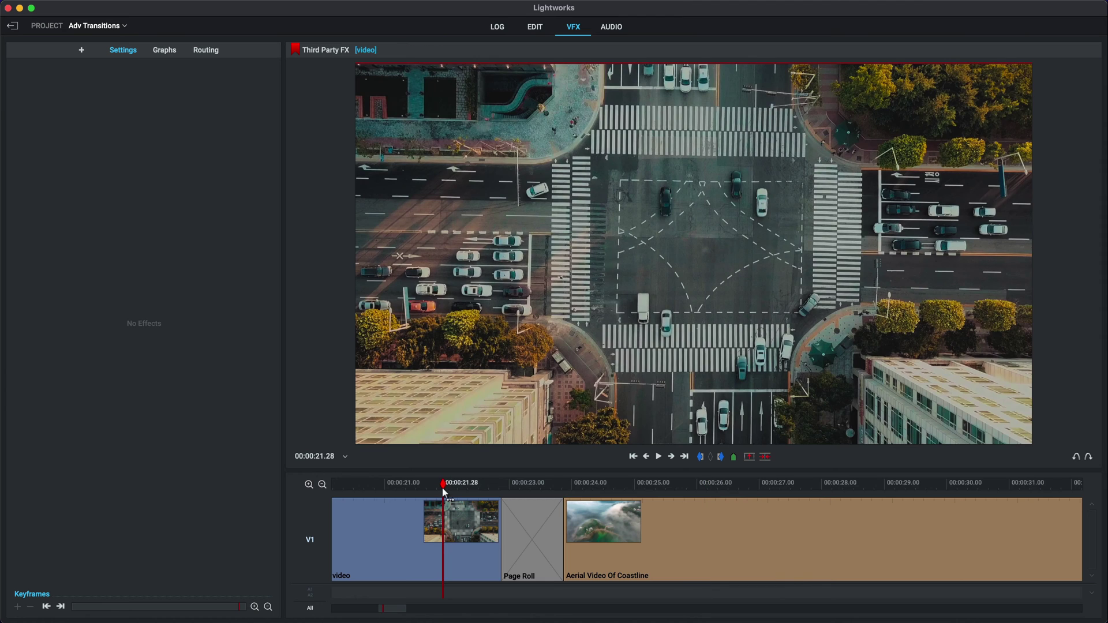
{"action": "key", "text": "space"}
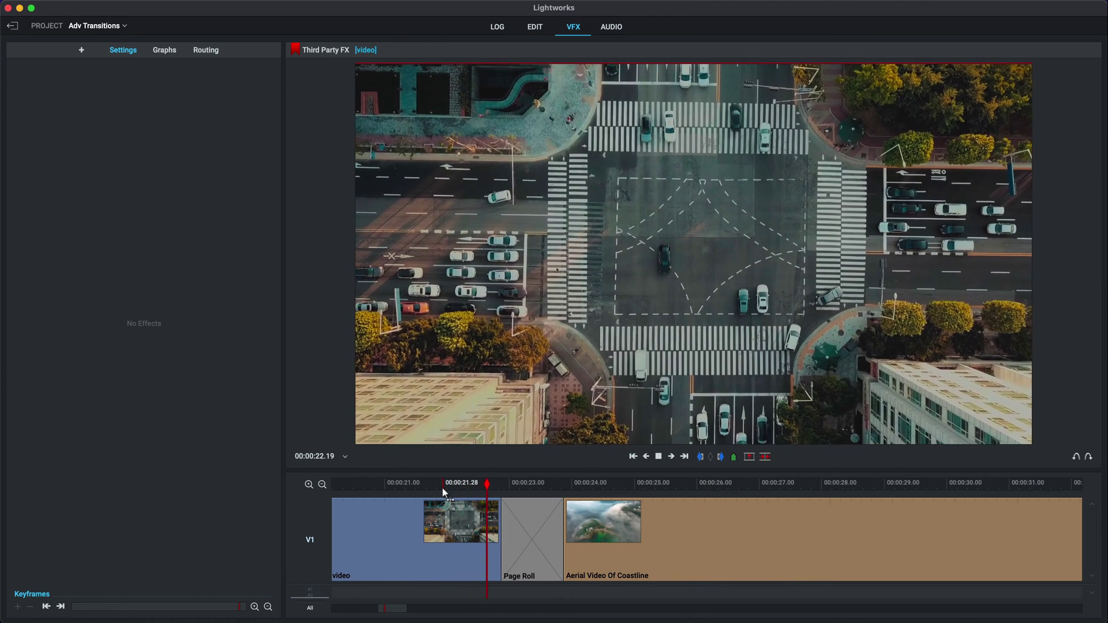
{"action": "key", "text": "space"}
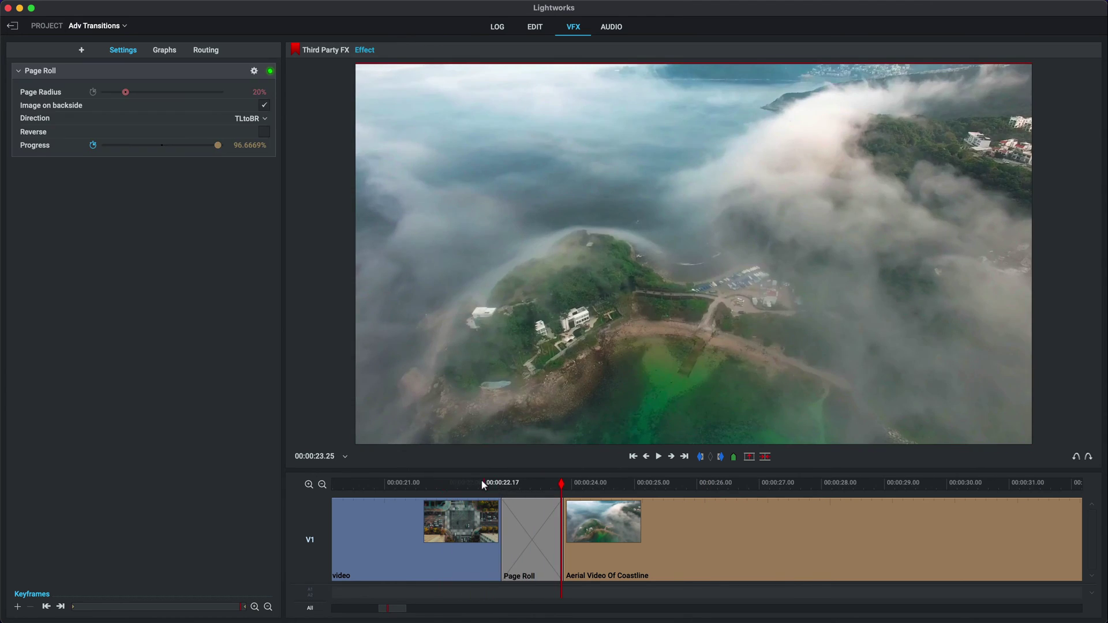
- Step frame by frame through Page Roll as the city shot curls away to reveal the coastline
{"action": "left_click", "coordinate": [484, 484]}
{"action": "key", "text": "Right"}
{"action": "key", "text": "Right"}
{"action": "key", "text": "Right"}
{"action": "key", "text": "Right"}
{"action": "key", "text": "Right"}
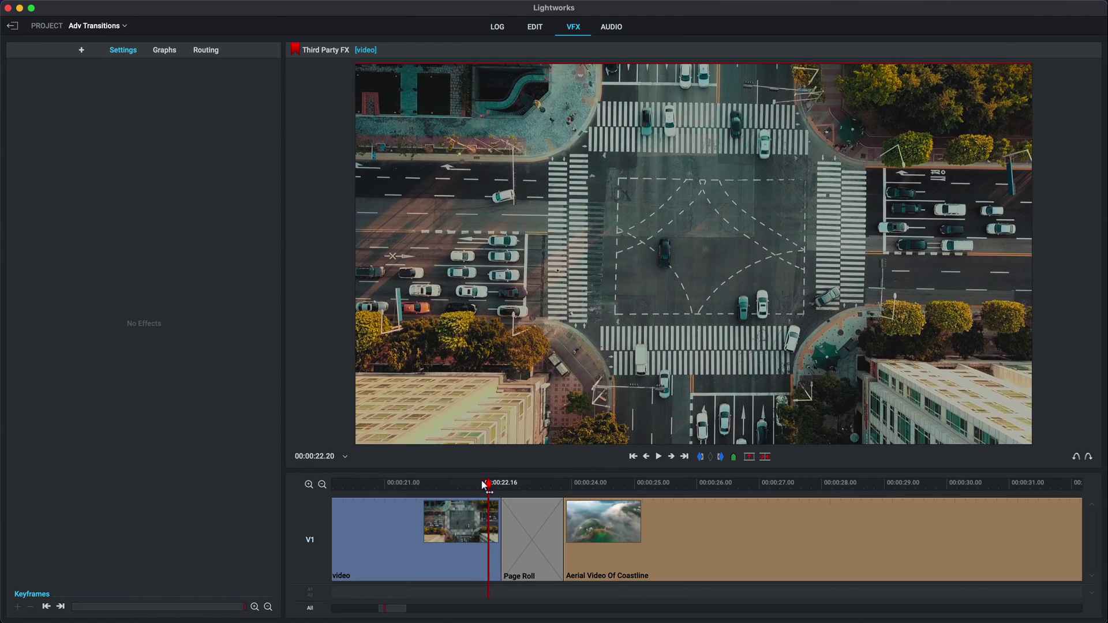
{"action": "key", "text": "Right"}
{"action": "key", "text": "Right"}
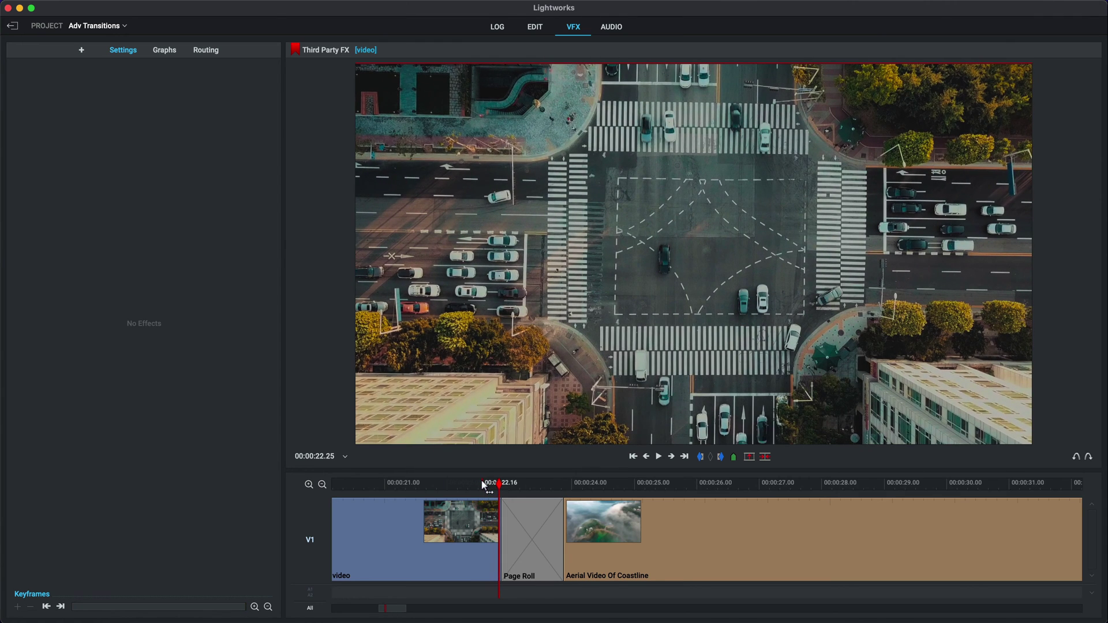
{"action": "key", "text": "Right"}
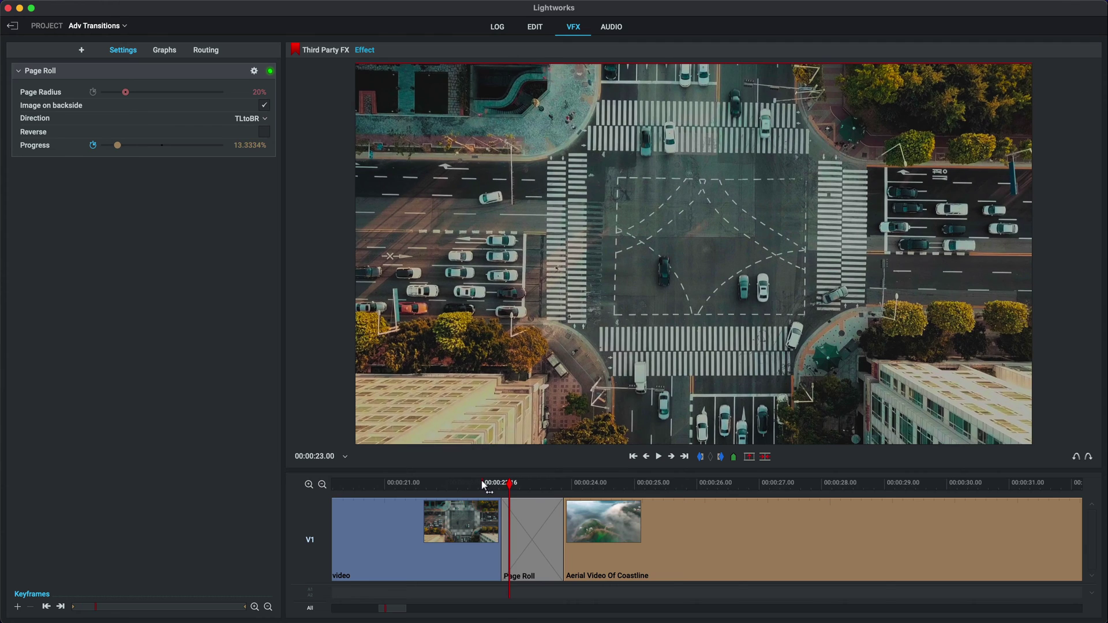
{"action": "key", "text": "Right"}
{"action": "key", "text": "Right"}
{"action": "key", "text": "Right"}
{"action": "key", "text": "Right"}
{"action": "key", "text": "Right"}
{"action": "key", "text": "Right"}
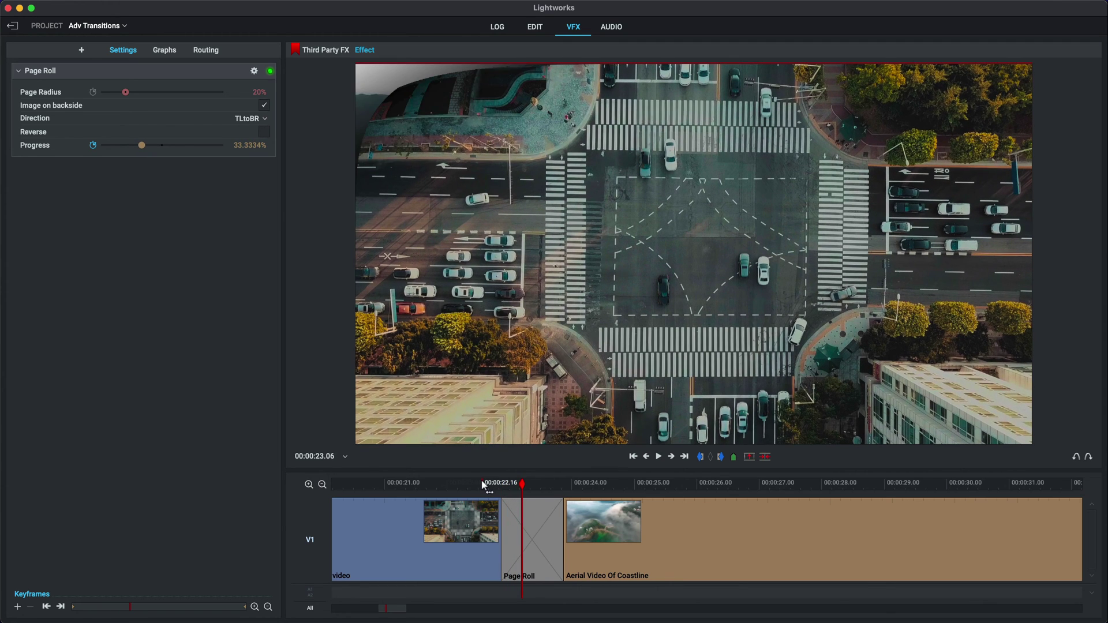
{"action": "key", "text": "Right"}
{"action": "key", "text": "Right"}
{"action": "key", "text": "Right"}
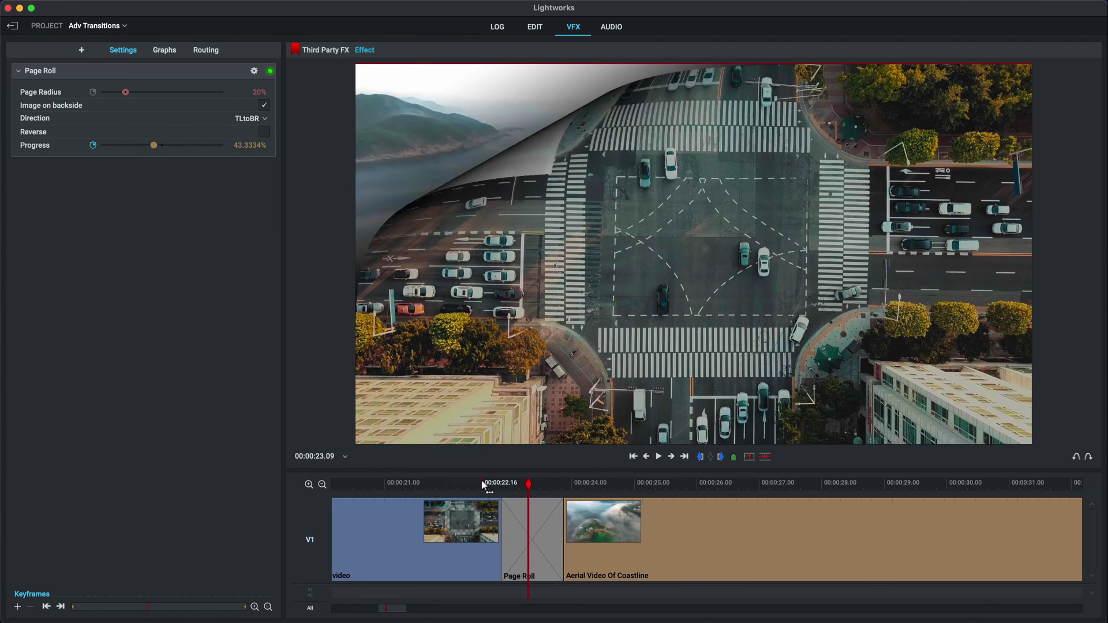
{"action": "key", "text": "Right"}
{"action": "key", "text": "Right"}
{"action": "key", "text": "Right"}
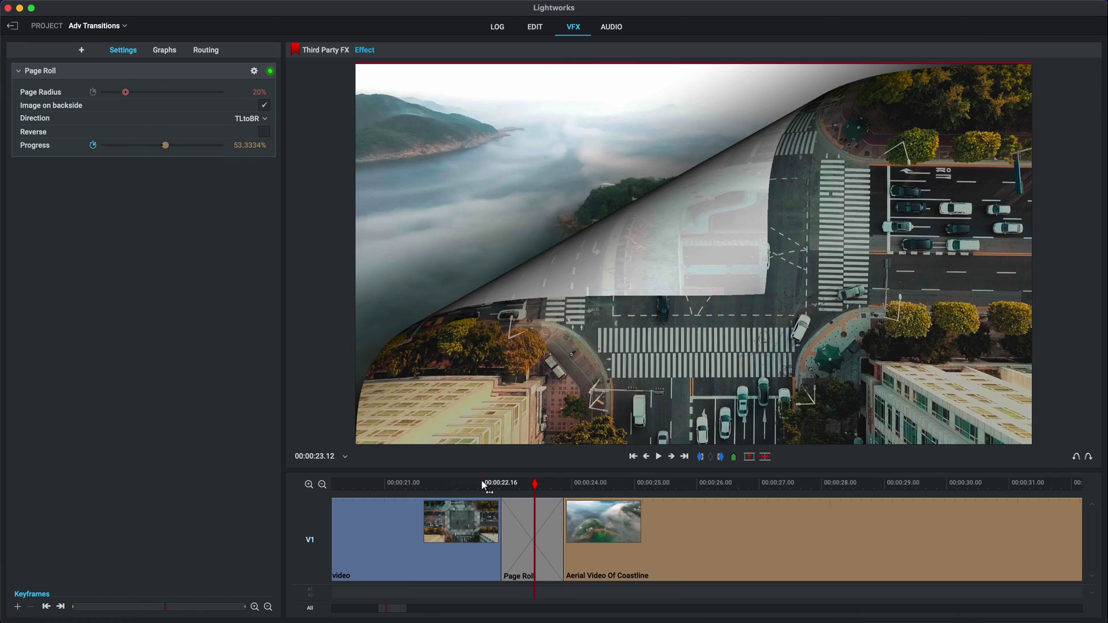
{"action": "key", "text": "Right"}
{"action": "key", "text": "Right"}
{"action": "key", "text": "Right"}
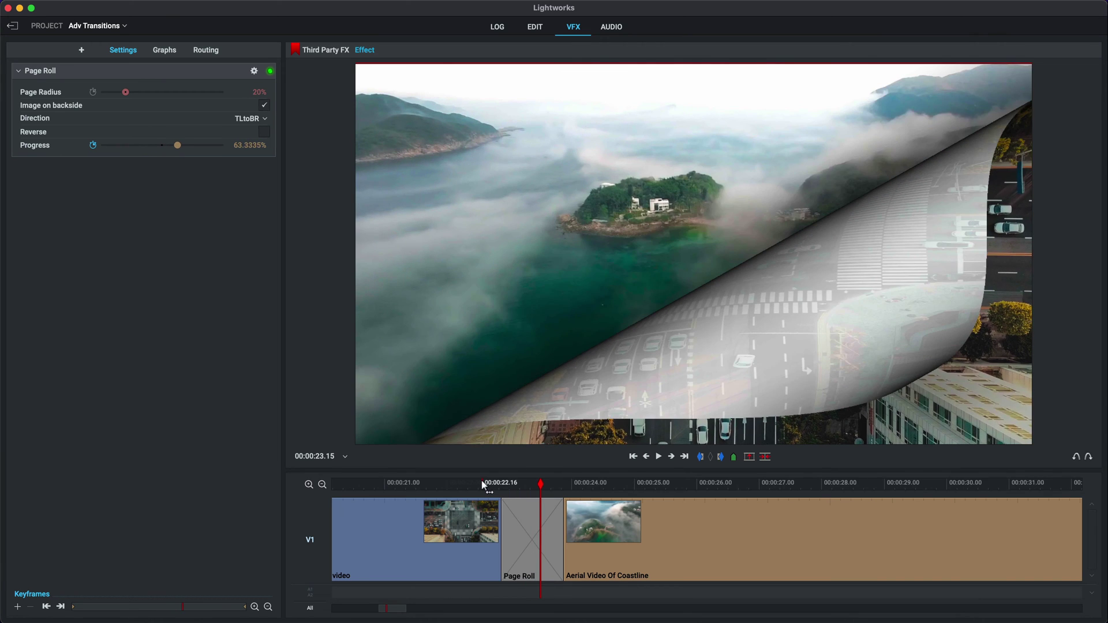
{"action": "key", "text": "Right"}
{"action": "key", "text": "Right"}
{"action": "key", "text": "Right"}
{"action": "key", "text": "Right"}
{"action": "key", "text": "Right"}
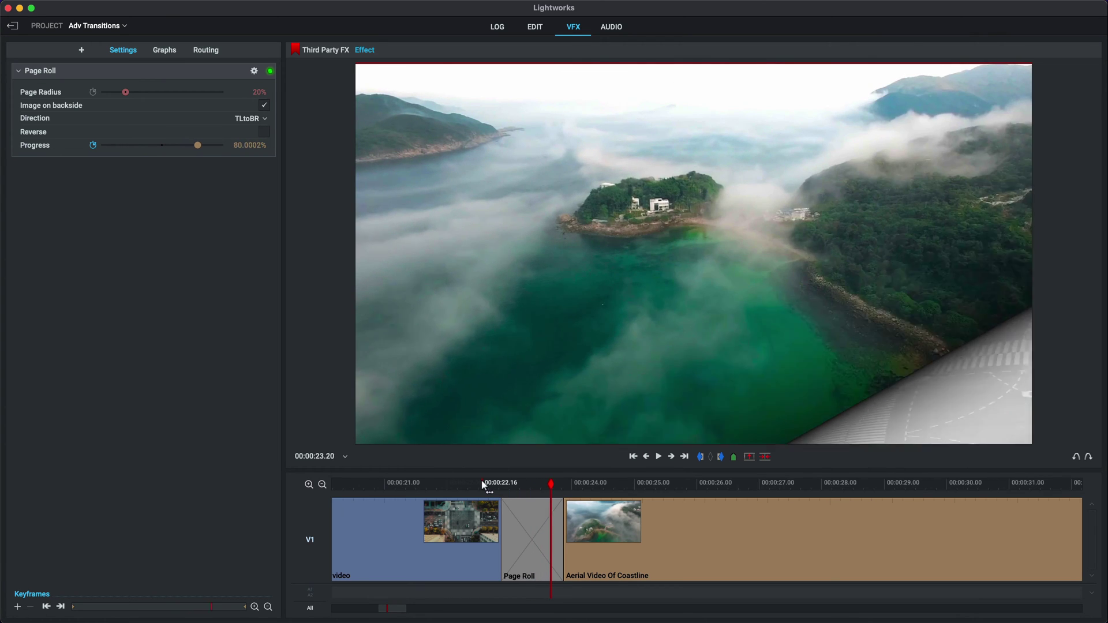
{"action": "left_click", "coordinate": [526, 483]}
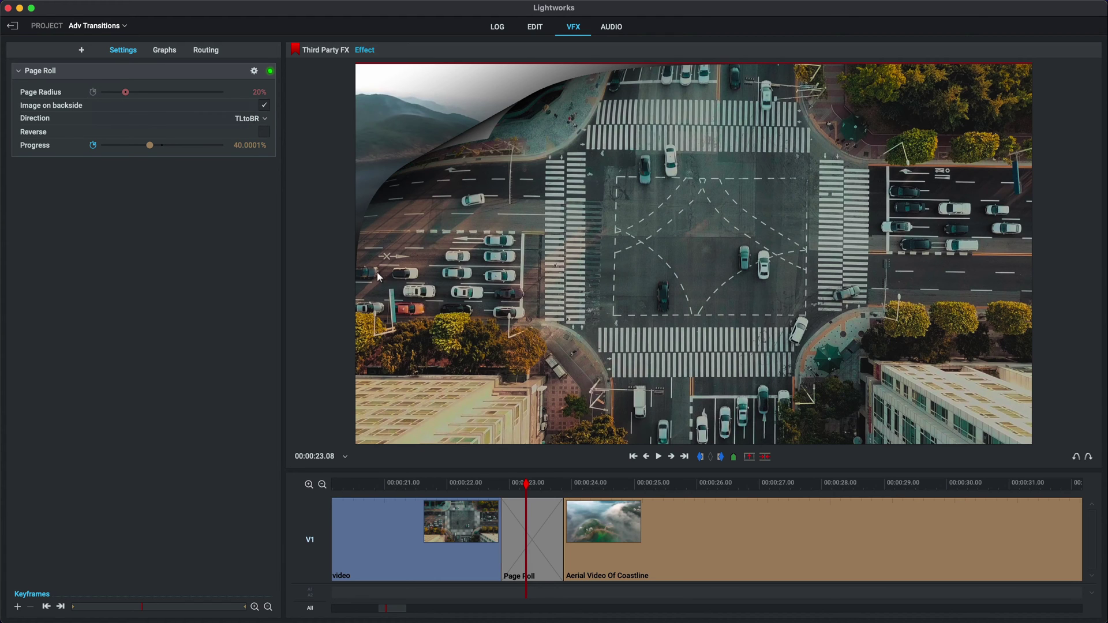
- Set the Page Roll's Page Radius to 46.1%, replaying the transition to compare curl widths
{"action": "left_click_drag", "start_coordinate": [526, 491], "coordinate": [533, 486]}
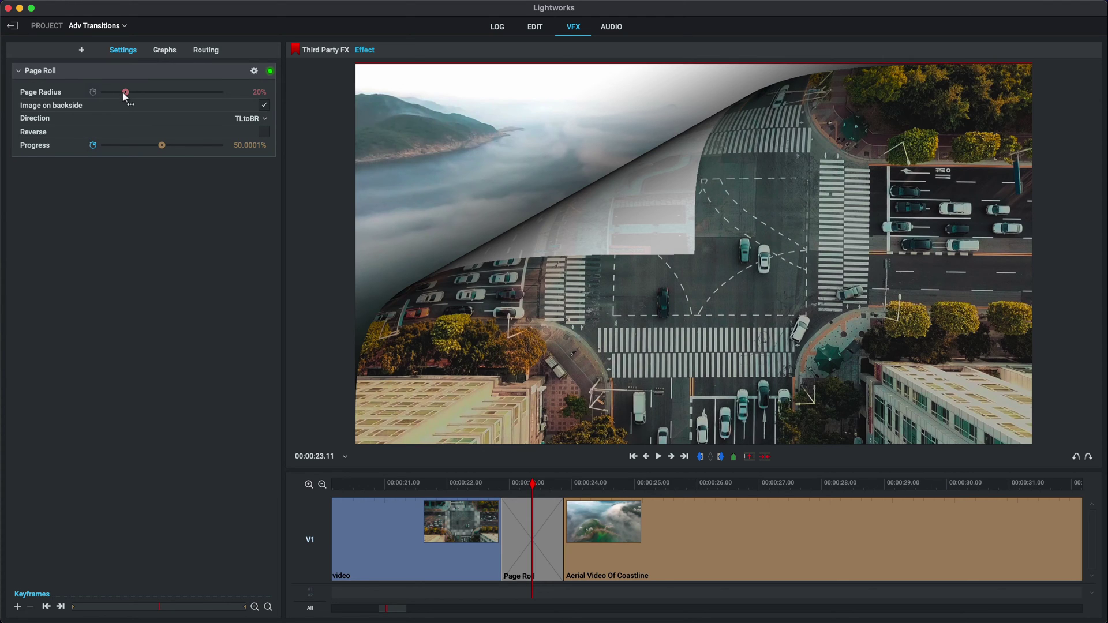
{"action": "mouse_move", "coordinate": [126, 95]}
{"action": "left_mouse_down"}
{"action": "mouse_move", "coordinate": [148, 93]}
{"action": "mouse_move", "coordinate": [110, 96]}
{"action": "left_mouse_up"}
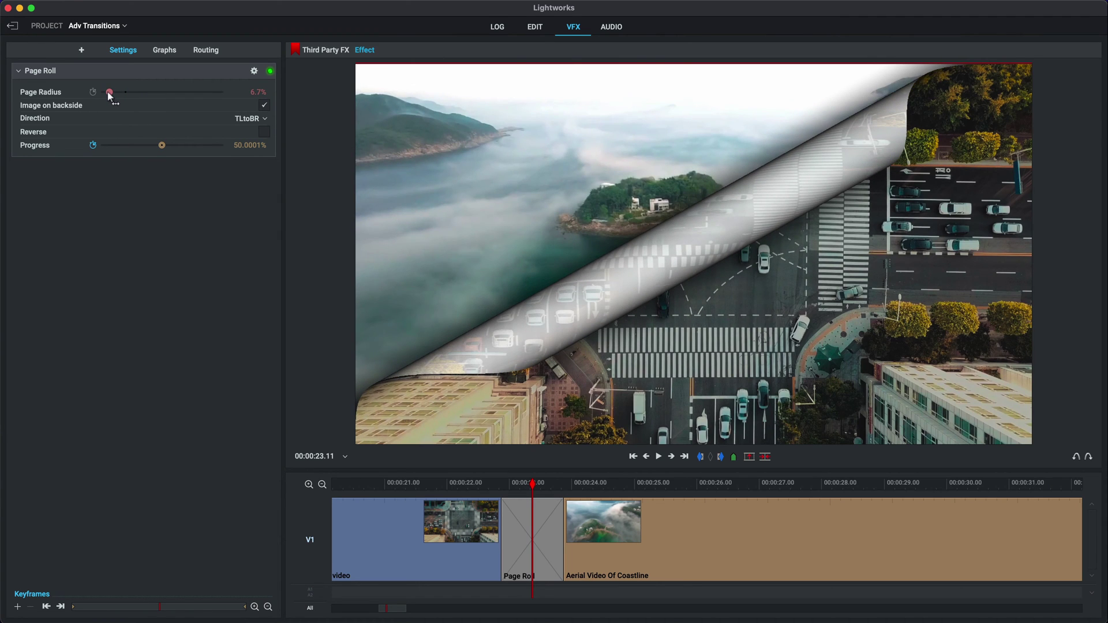
{"action": "left_click", "coordinate": [484, 486]}
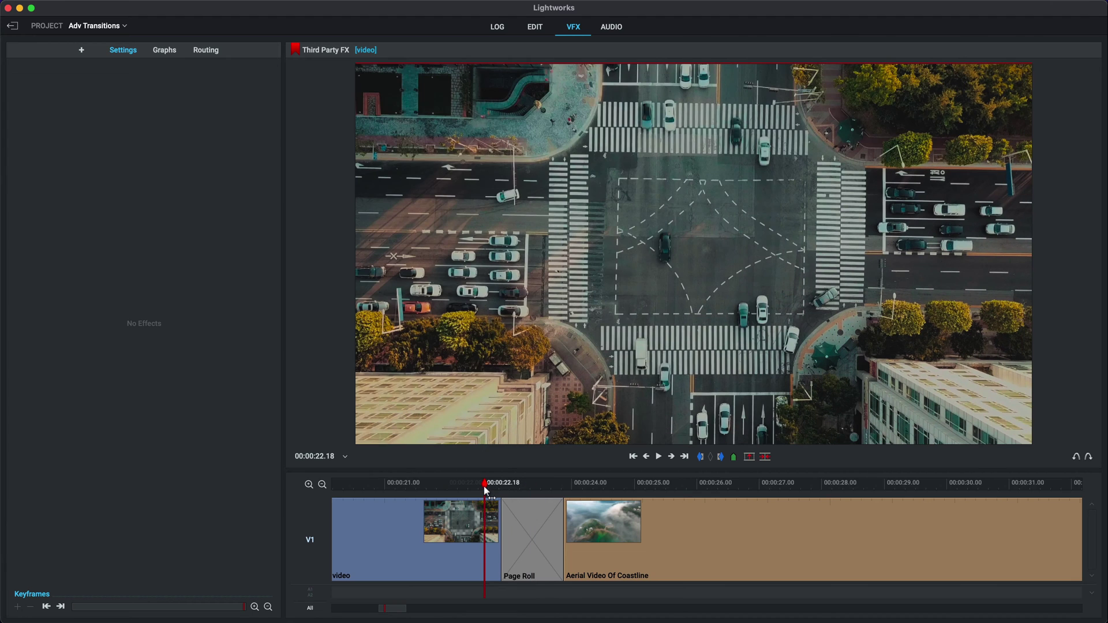
{"action": "key", "text": "space"}
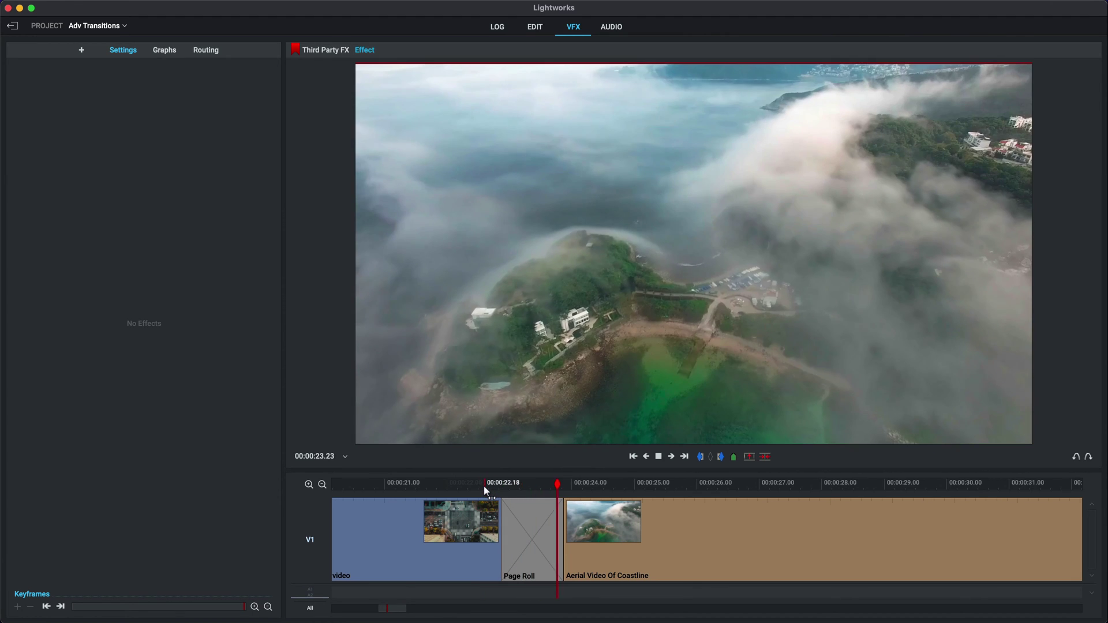
{"action": "key", "text": "space"}
{"action": "left_click", "coordinate": [519, 486]}
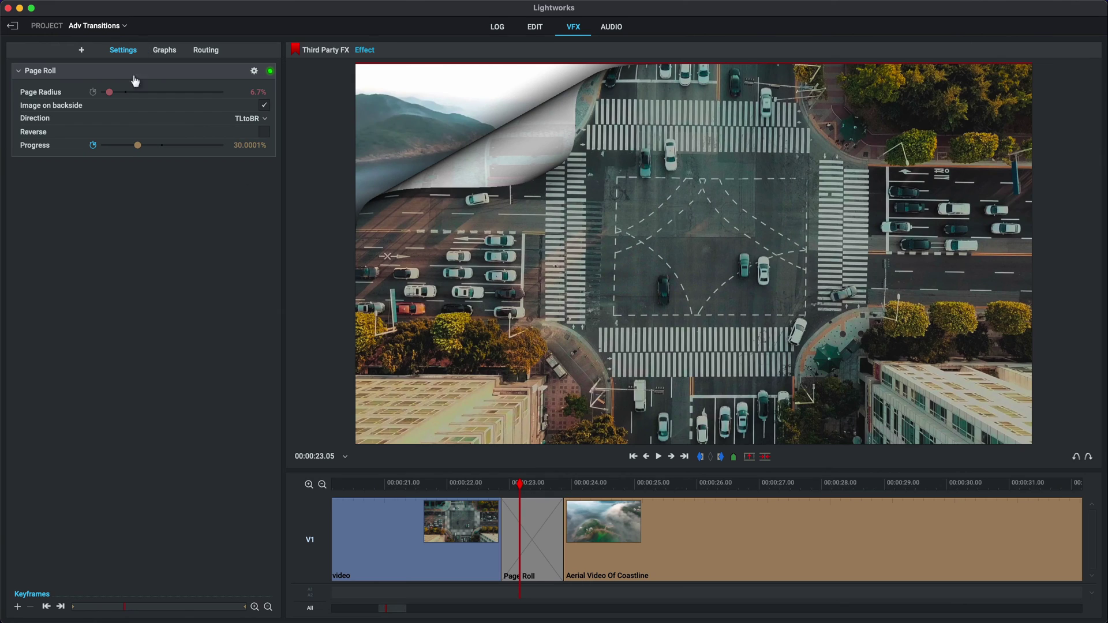
{"action": "left_click_drag", "start_coordinate": [110, 93], "coordinate": [156, 94]}
{"action": "left_click", "coordinate": [492, 490]}
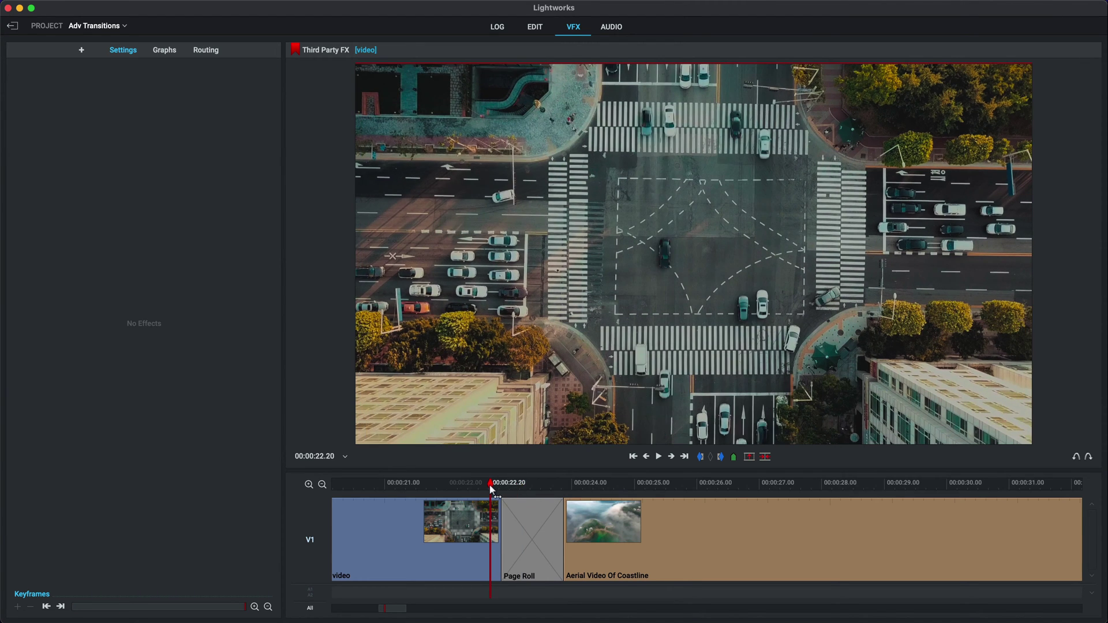
{"action": "key", "text": "space"}
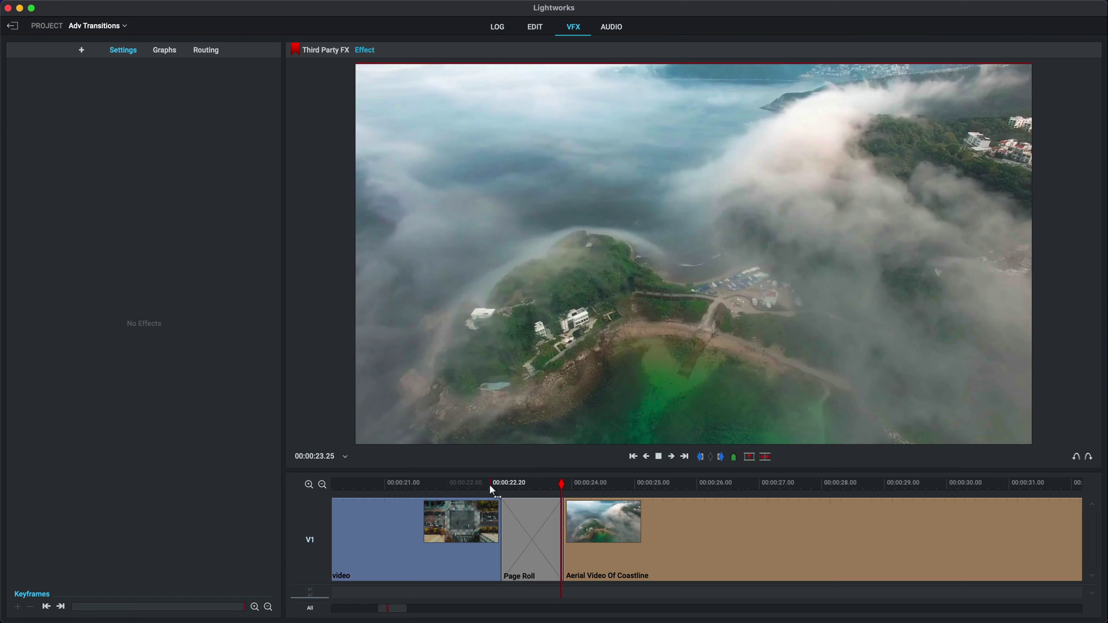
{"action": "key", "text": "space"}
{"action": "left_click_drag", "start_coordinate": [511, 488], "coordinate": [548, 487]}
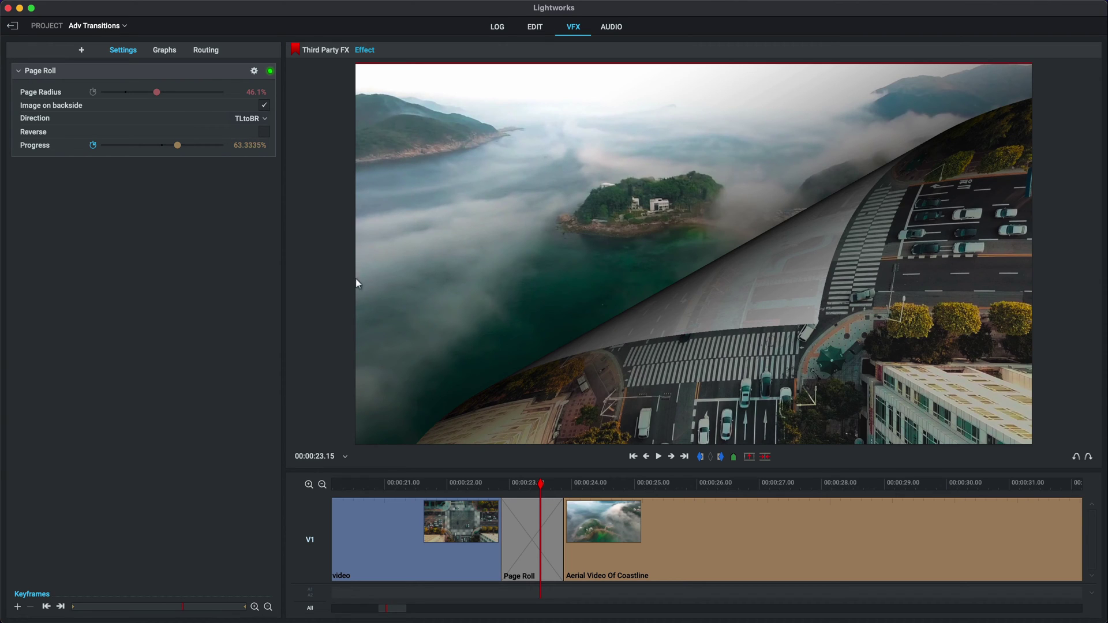
{"action": "left_click_drag", "start_coordinate": [477, 485], "coordinate": [535, 489]}
{"action": "left_click", "coordinate": [546, 538]}
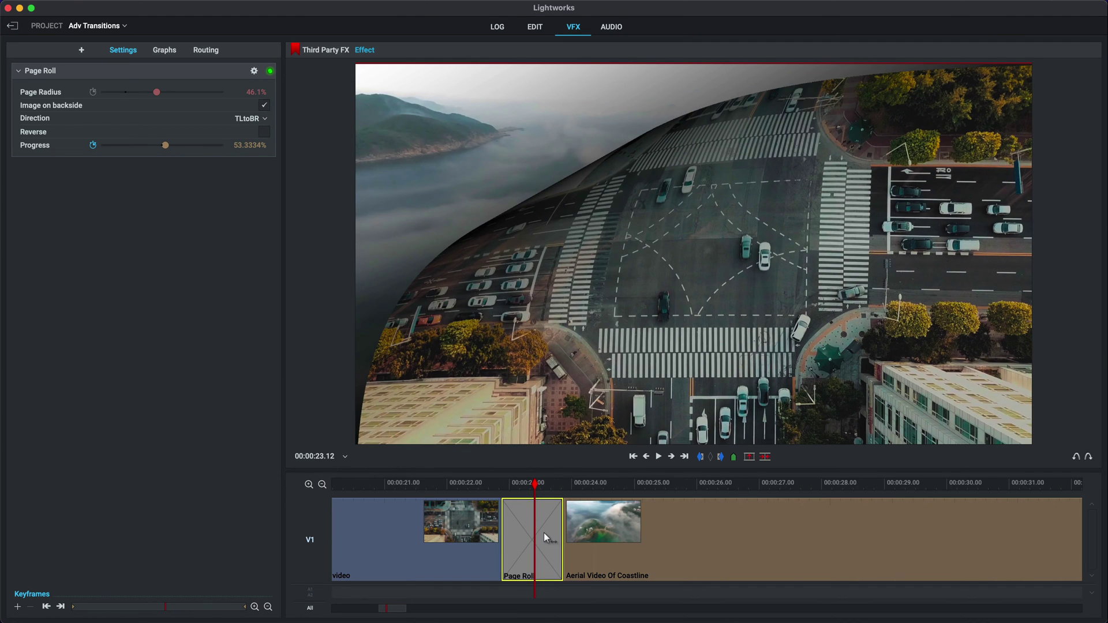
- Undo the radius change and remove the Page Roll transition from the cut
{"action": "key", "text": "ctrl+z"}
{"action": "key", "text": "Left"}
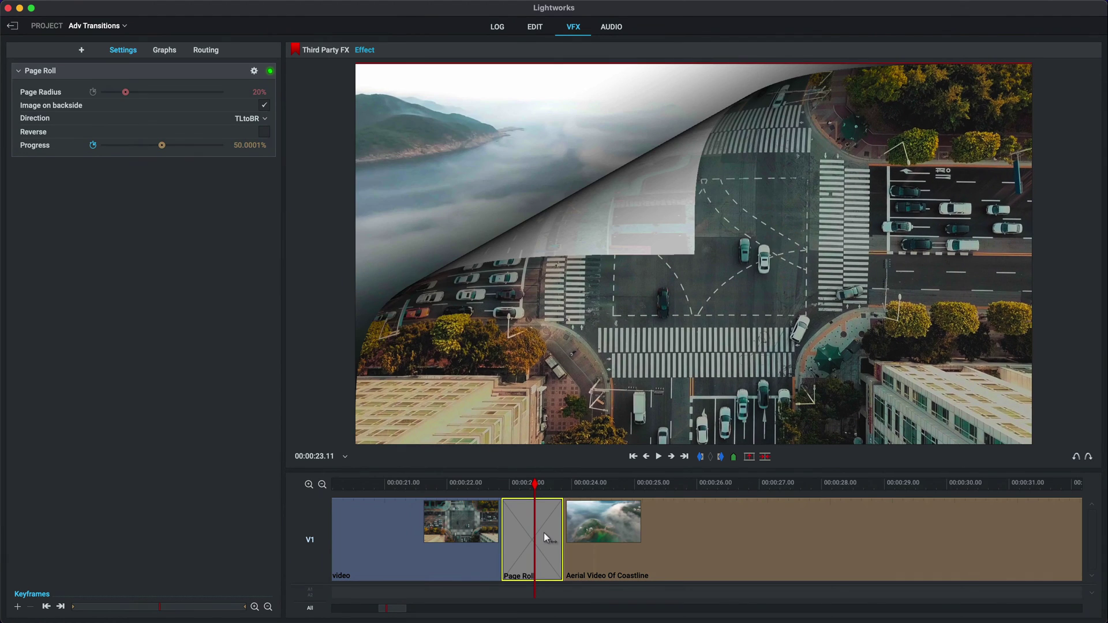
{"action": "key", "text": "ctrl+z"}
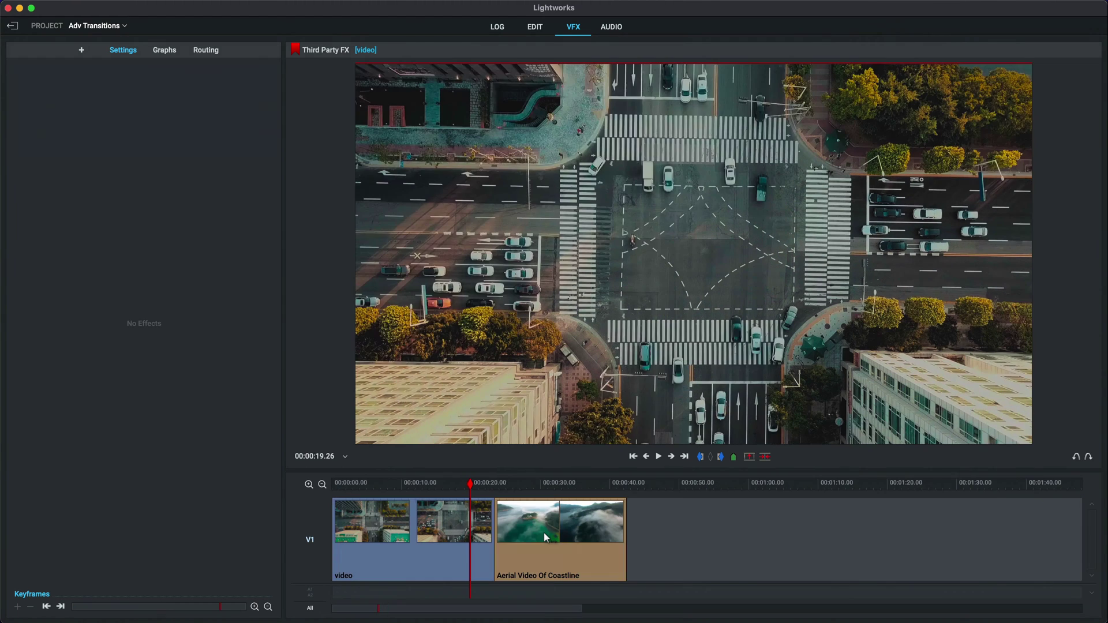
- Create an effect template from DryBrush_Adx.fx in the bundle's Art transitions folder
{"action": "right_click", "coordinate": [192, 456]}
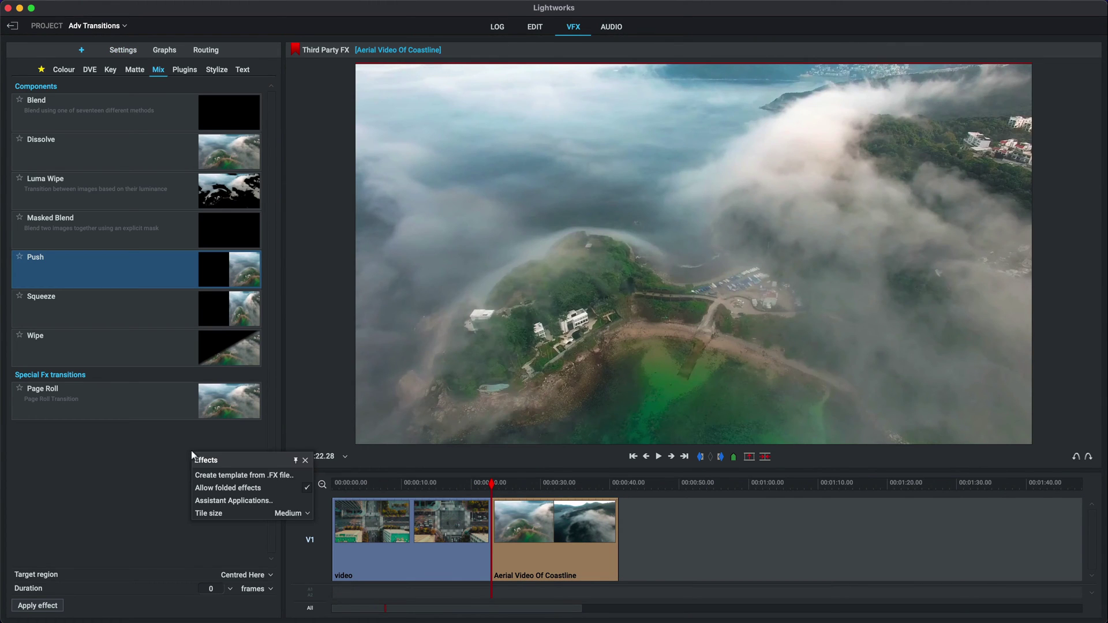
{"action": "left_click", "coordinate": [222, 475]}
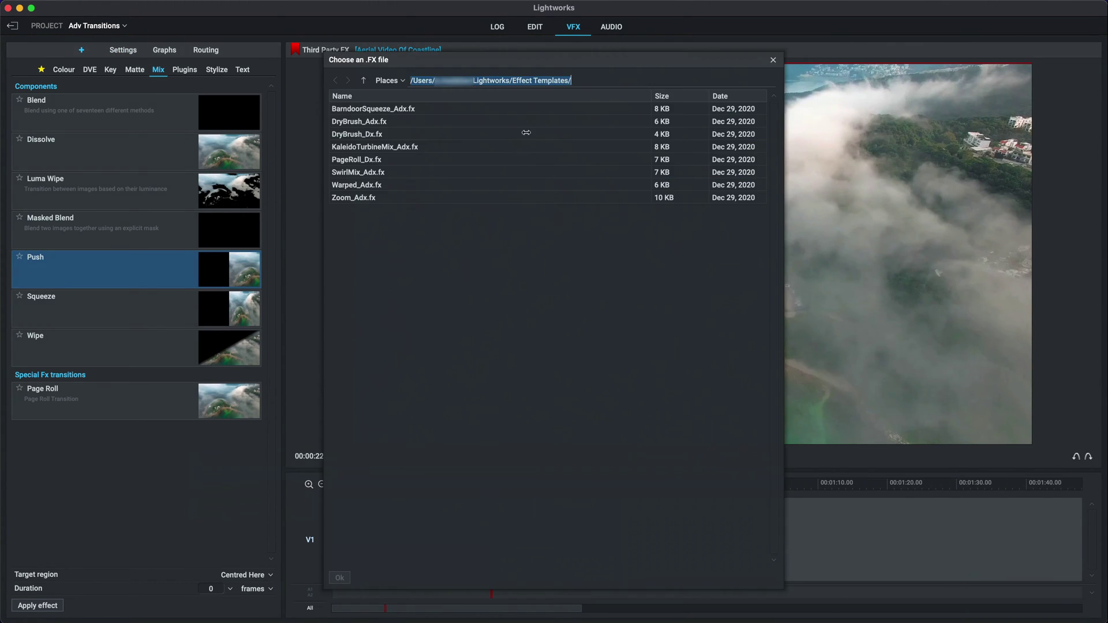
{"action": "left_click", "coordinate": [387, 80]}
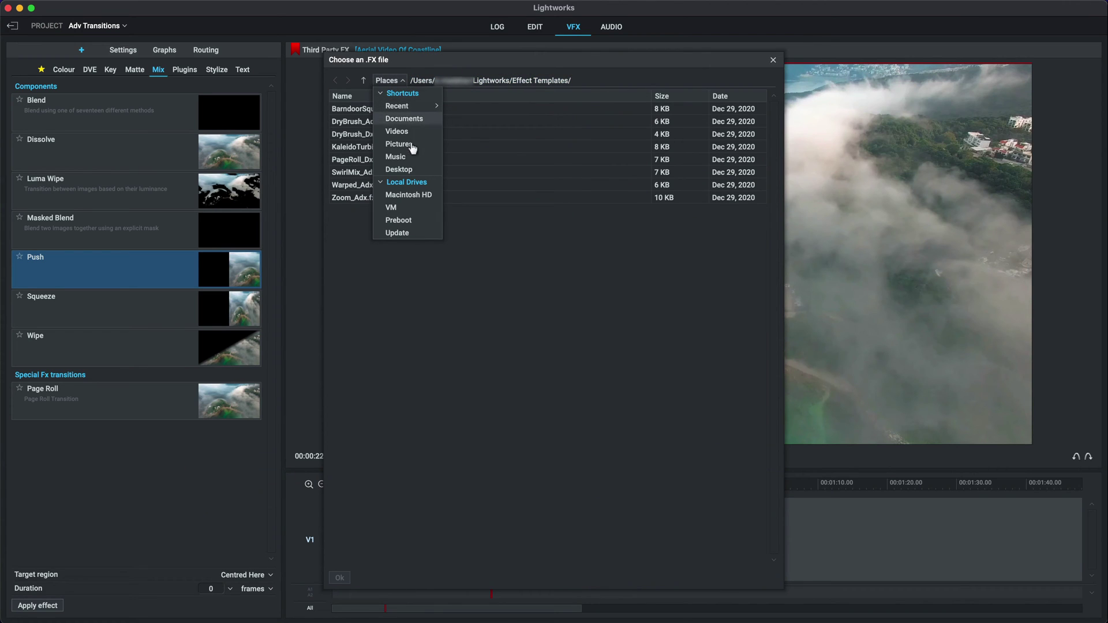
{"action": "mouse_move", "coordinate": [424, 107]}
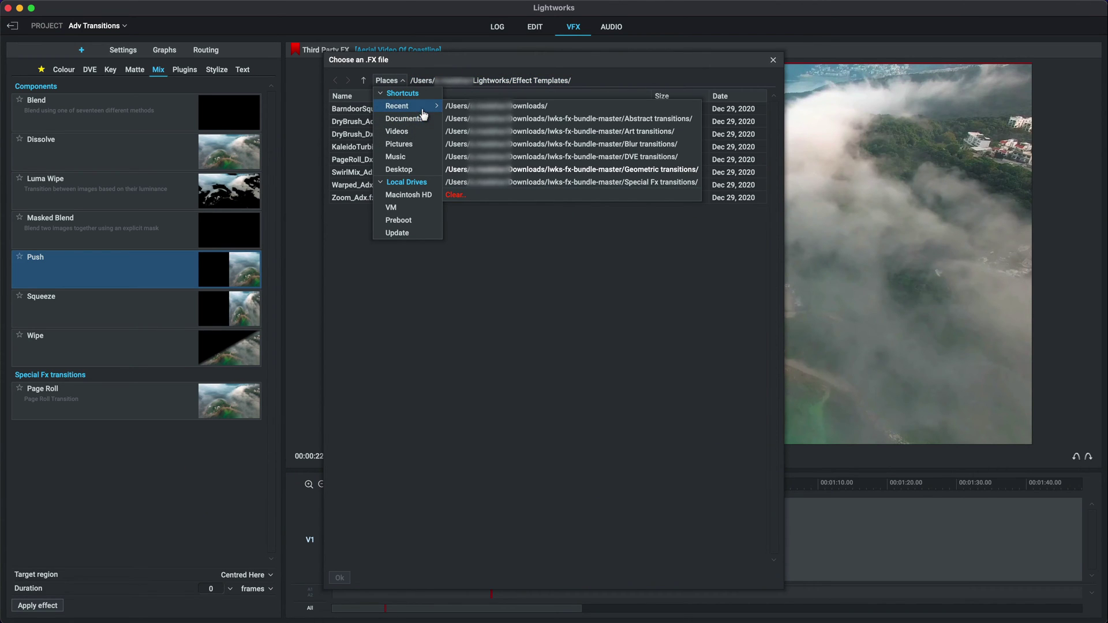
{"action": "left_click", "coordinate": [495, 106]}
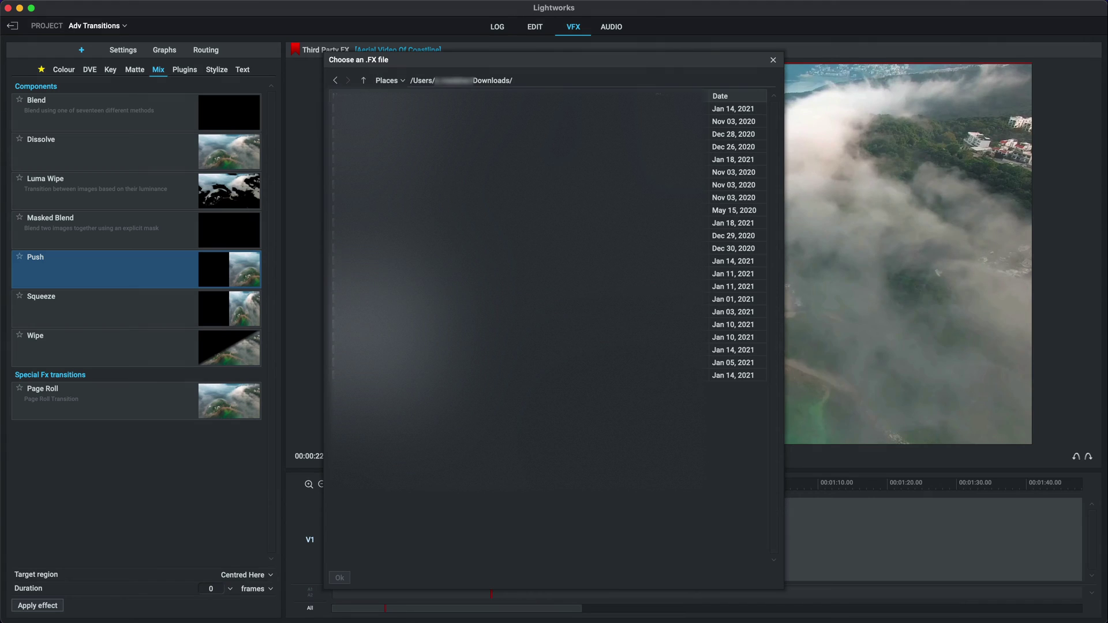
{"action": "double_click", "coordinate": [429, 224]}
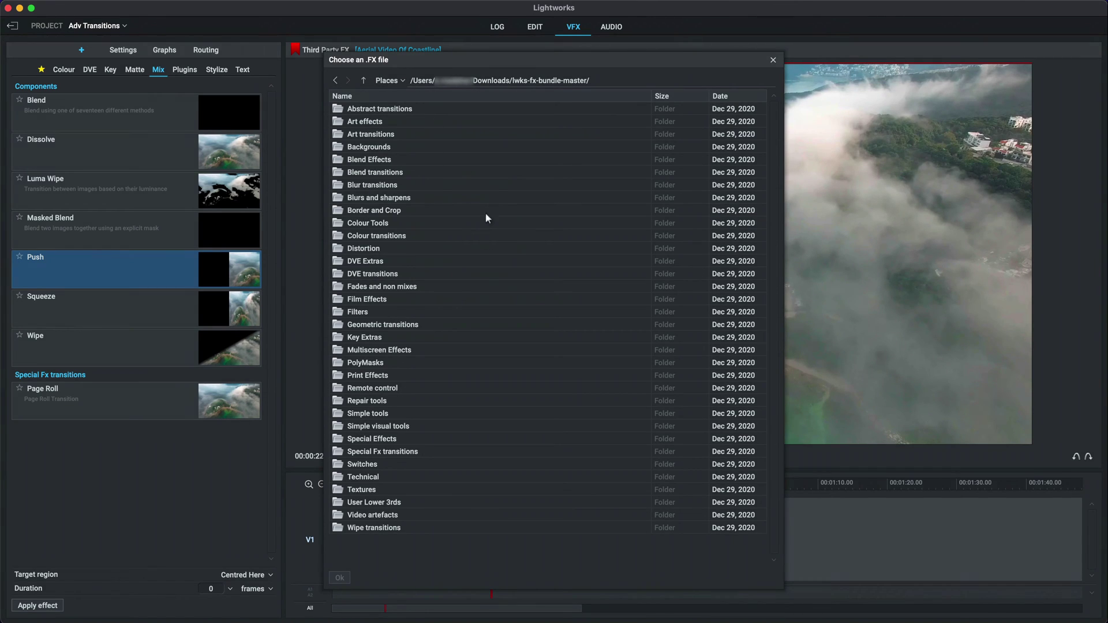
{"action": "left_click", "coordinate": [381, 136]}
{"action": "double_click", "coordinate": [381, 138]}
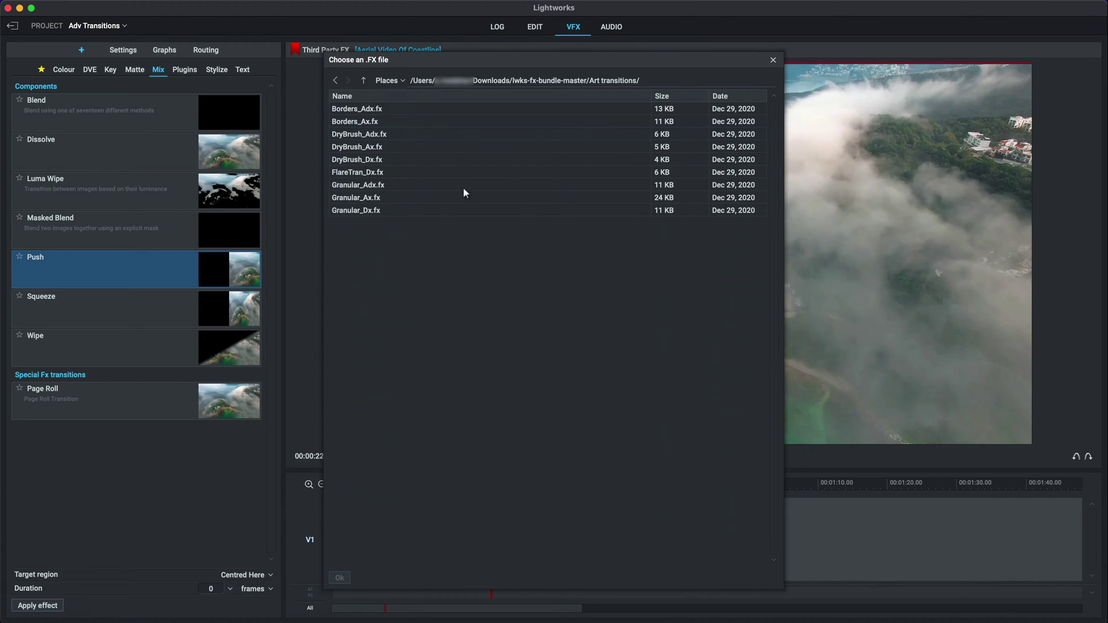
{"action": "left_click", "coordinate": [388, 134]}
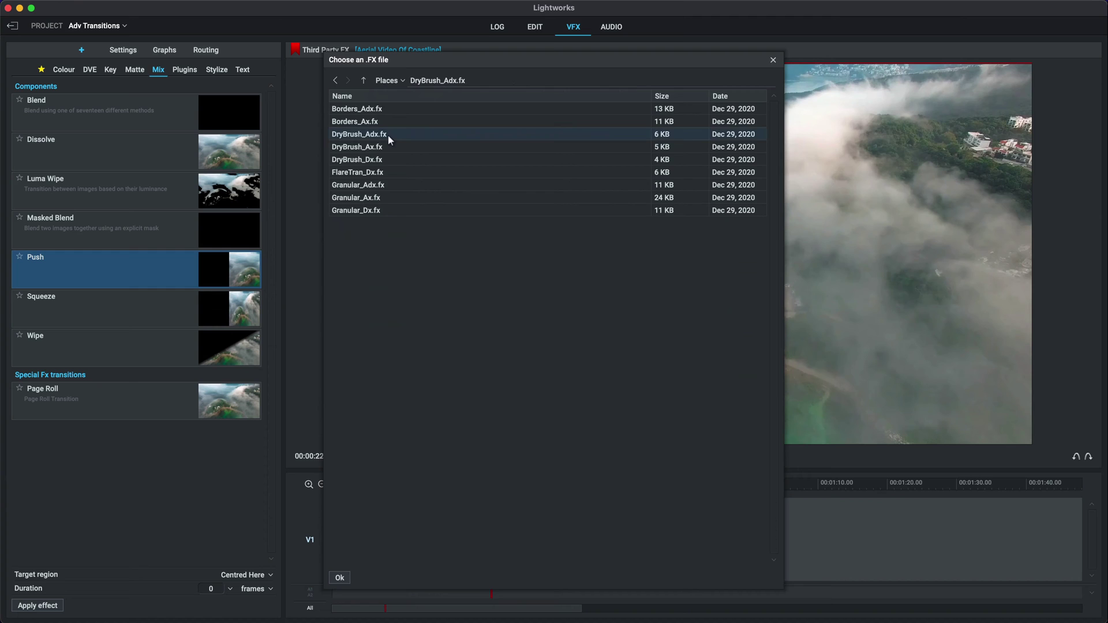
{"action": "left_click", "coordinate": [341, 579]}
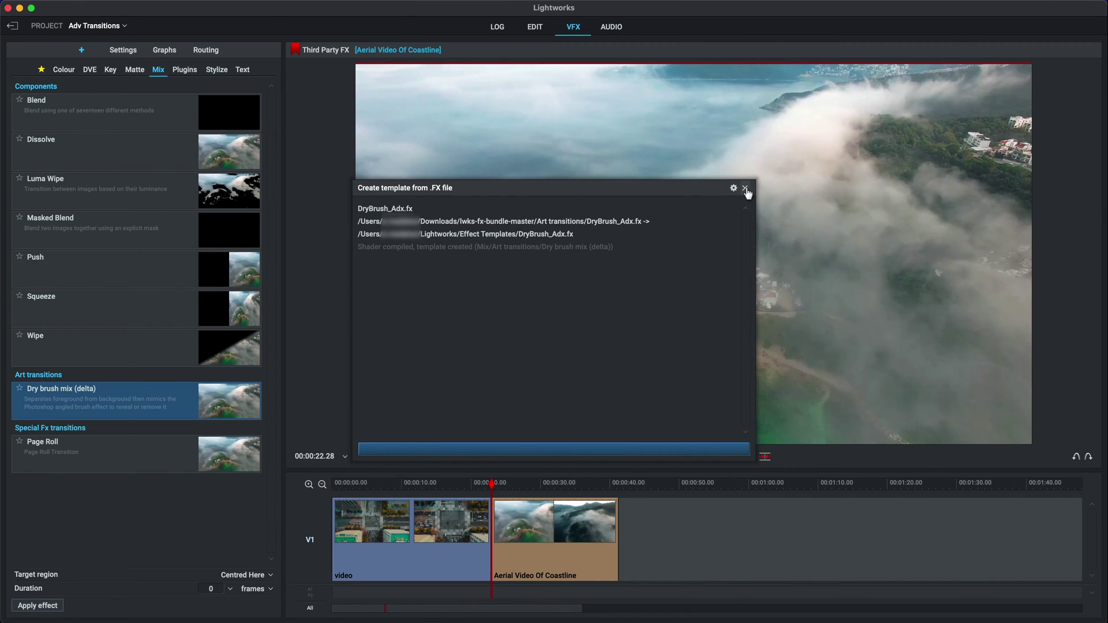
- Place Dry brush mix (delta) on the city–coastline cut and play it back
{"action": "left_click", "coordinate": [746, 188]}
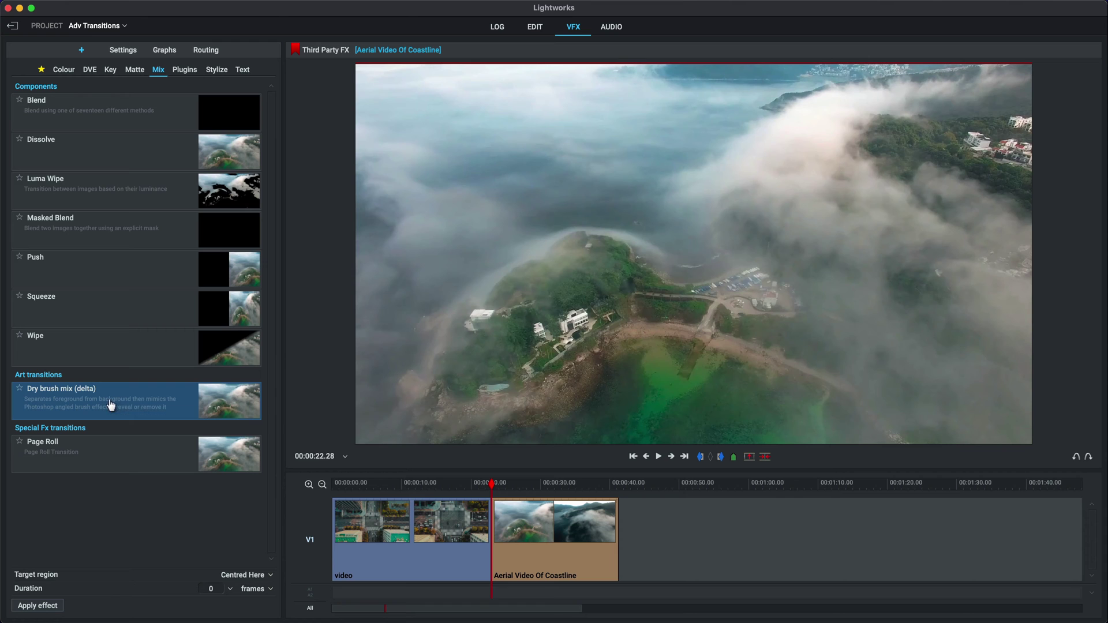
{"action": "mouse_move", "coordinate": [110, 405]}
{"action": "left_mouse_down"}
{"action": "mouse_move", "coordinate": [401, 413]}
{"action": "mouse_move", "coordinate": [470, 502]}
{"action": "mouse_move", "coordinate": [491, 511]}
{"action": "left_mouse_up"}
{"action": "left_click", "coordinate": [474, 483]}
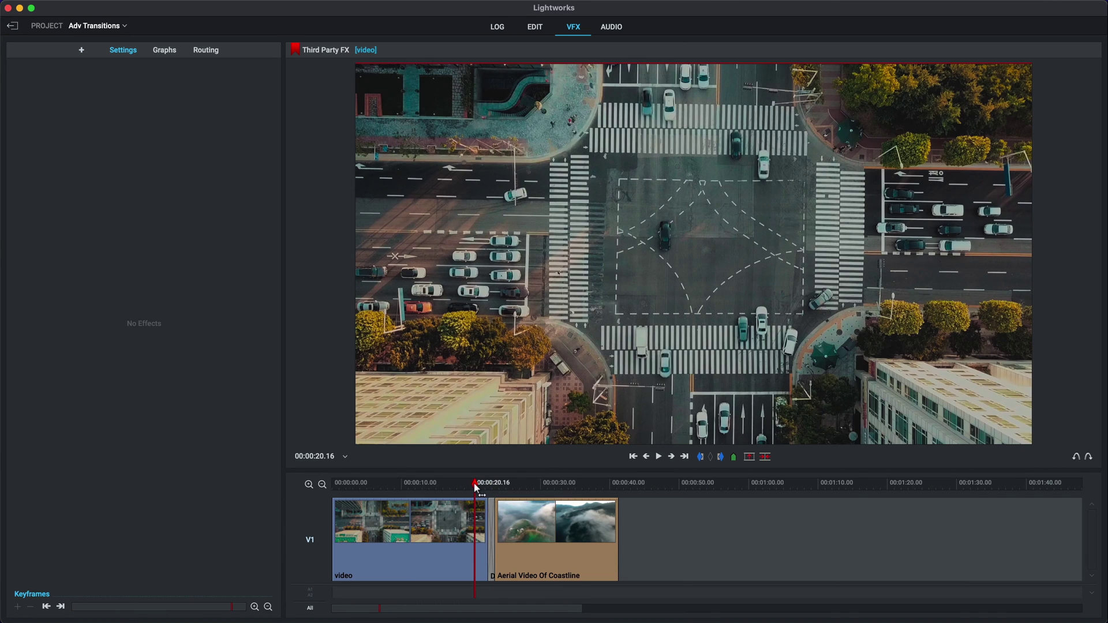
{"action": "key", "text": "space"}
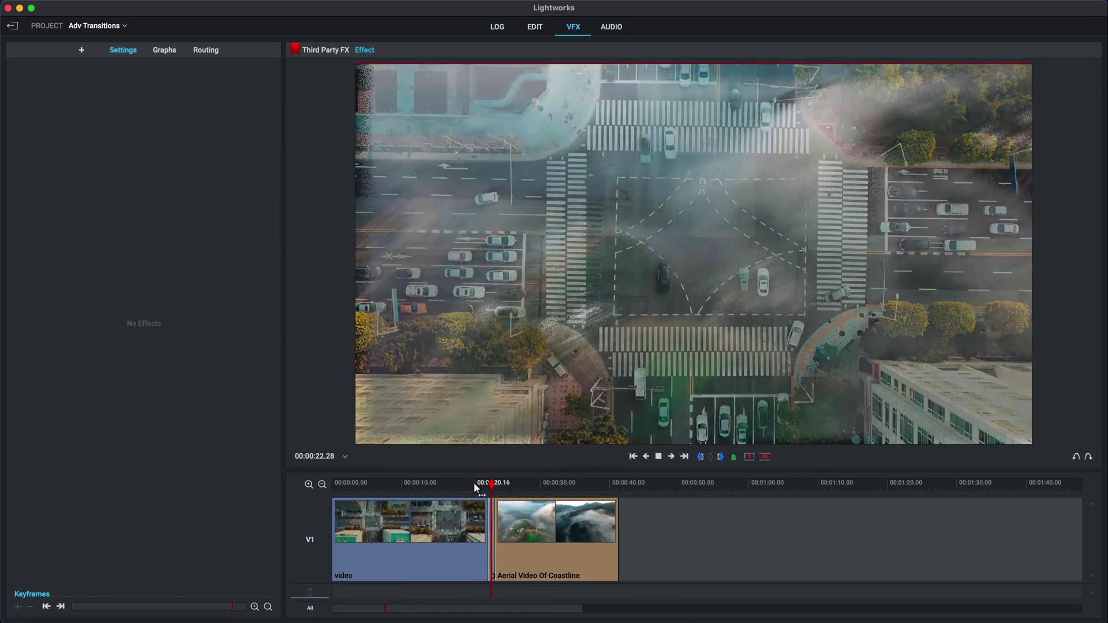
{"action": "key", "text": "space"}
- Zoom in on the cut and step frame by frame up to the Dry brush transition
{"action": "left_click", "coordinate": [309, 484]}
{"action": "left_click", "coordinate": [308, 485]}
{"action": "left_click", "coordinate": [483, 486]}
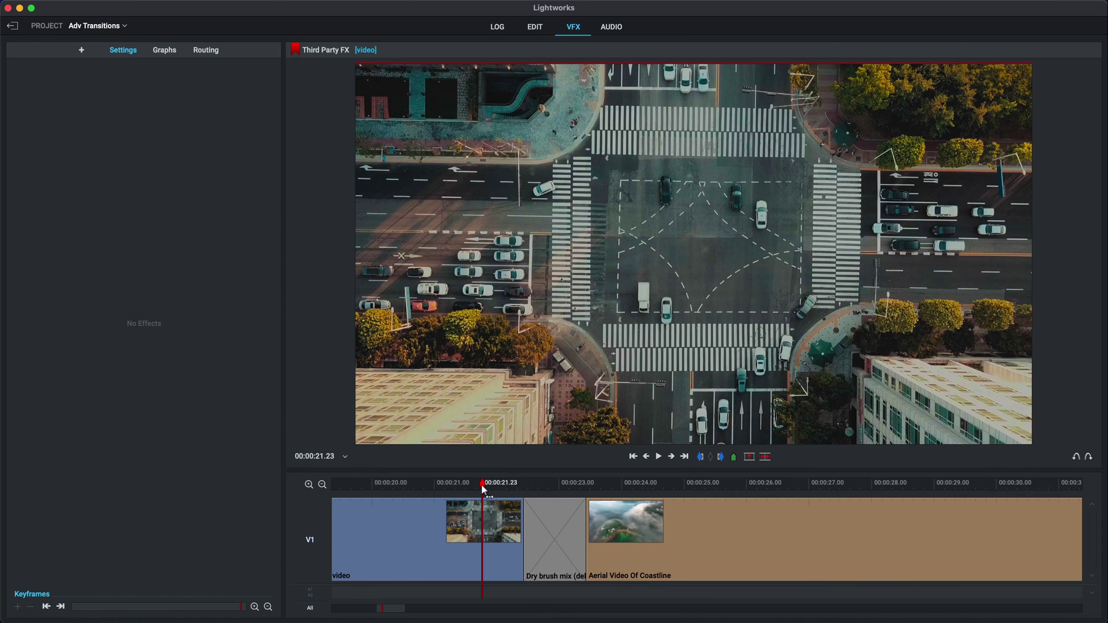
{"action": "key", "text": "Right"}
{"action": "key", "text": "Right"}
{"action": "key", "text": "Right"}
{"action": "key", "text": "Right"}
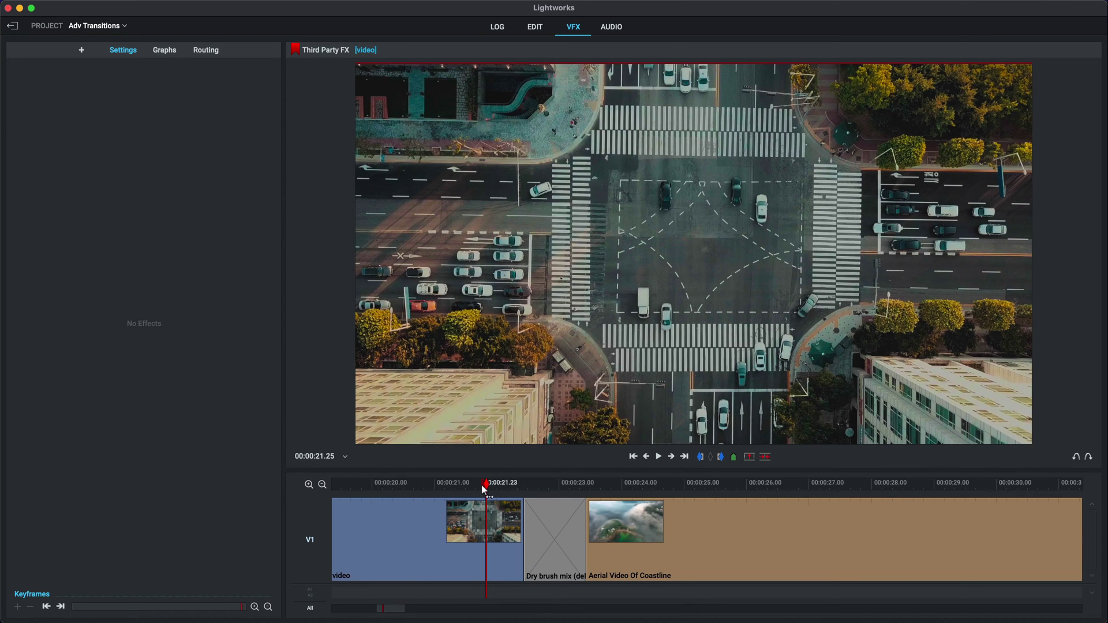
{"action": "key", "text": "Right"}
{"action": "key", "text": "Right"}
{"action": "key", "text": "Right"}
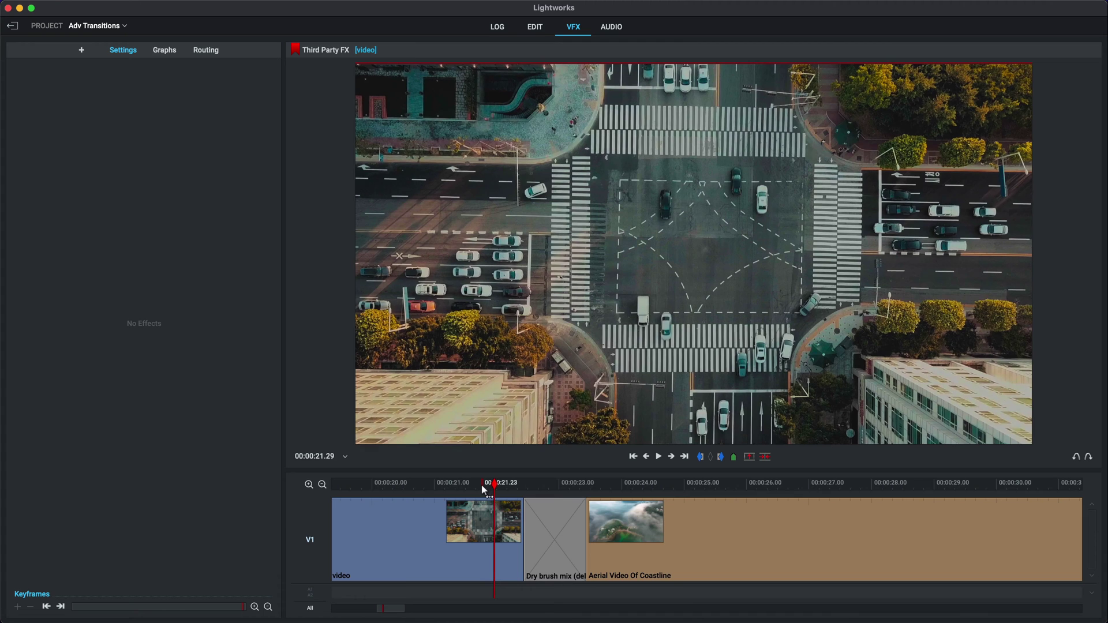
{"action": "key", "text": "Right"}
{"action": "key", "text": "Right"}
{"action": "key", "text": "Right"}
{"action": "key", "text": "Right"}
{"action": "key", "text": "Right"}
{"action": "key", "text": "Right"}
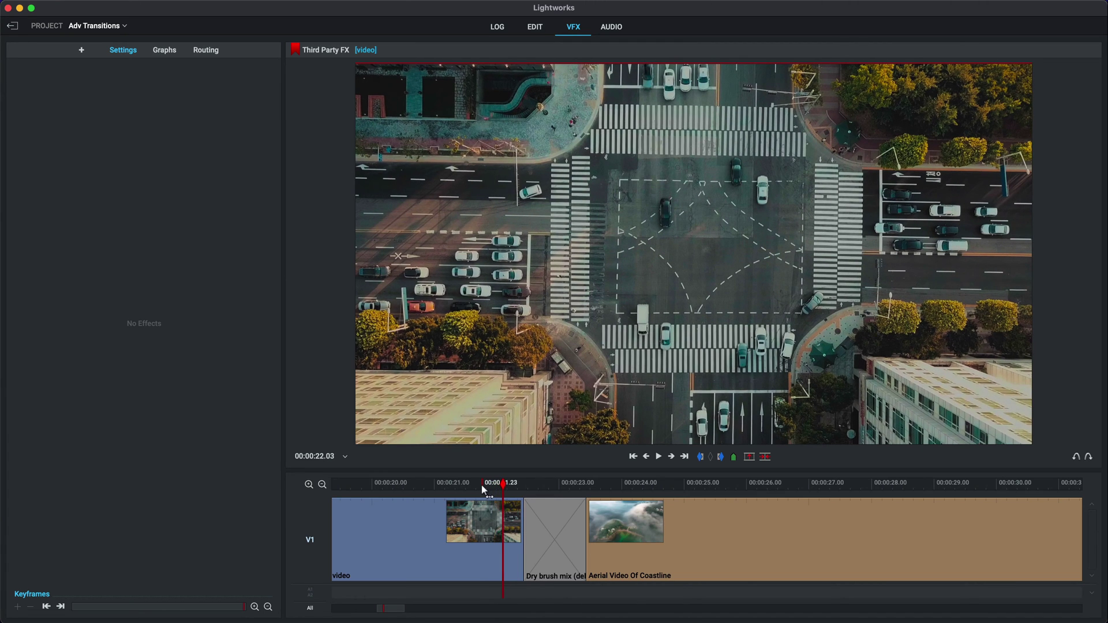
{"action": "key", "text": "Right"}
{"action": "key", "text": "Right"}
{"action": "key", "text": "Right"}
{"action": "key", "text": "Right"}
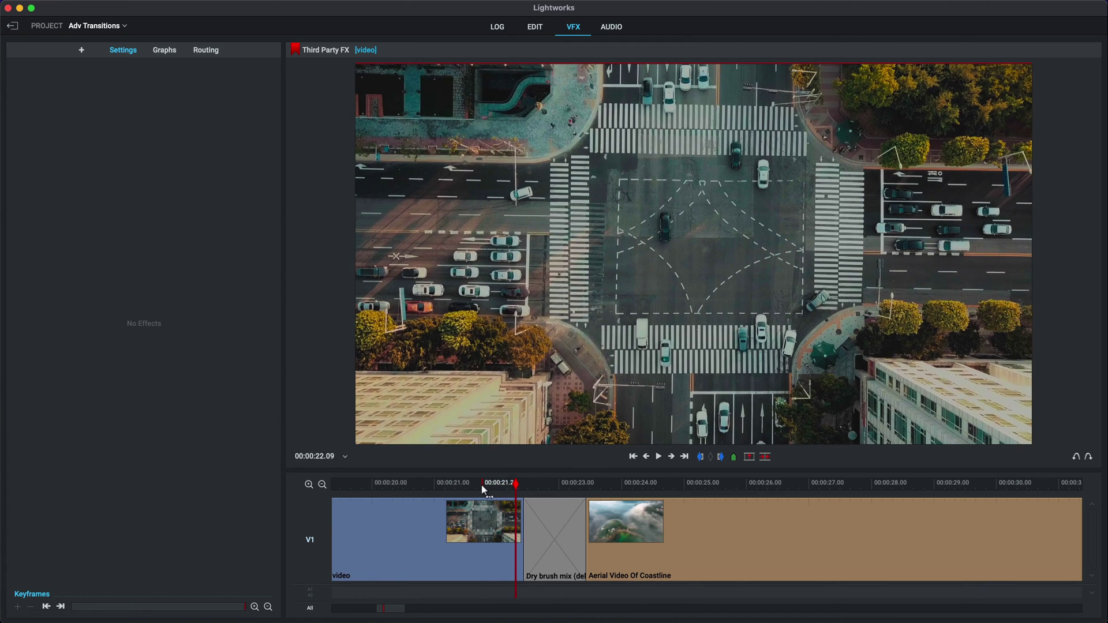
- Advance frame by frame through the Dry brush mix until its Amount reaches 83.3%
{"action": "key", "text": "Right"}
{"action": "key", "text": "Right"}
{"action": "key", "text": "Right"}
{"action": "key", "text": "Right"}
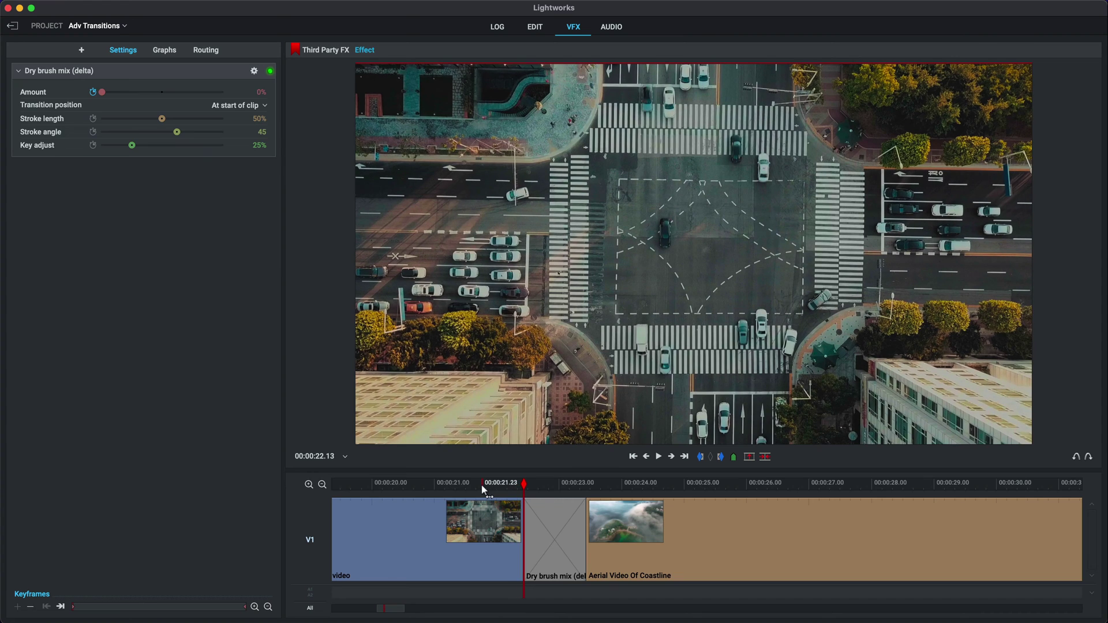
{"action": "key", "text": "Right"}
{"action": "key", "text": "Right"}
{"action": "key", "text": "Right"}
{"action": "key", "text": "Right"}
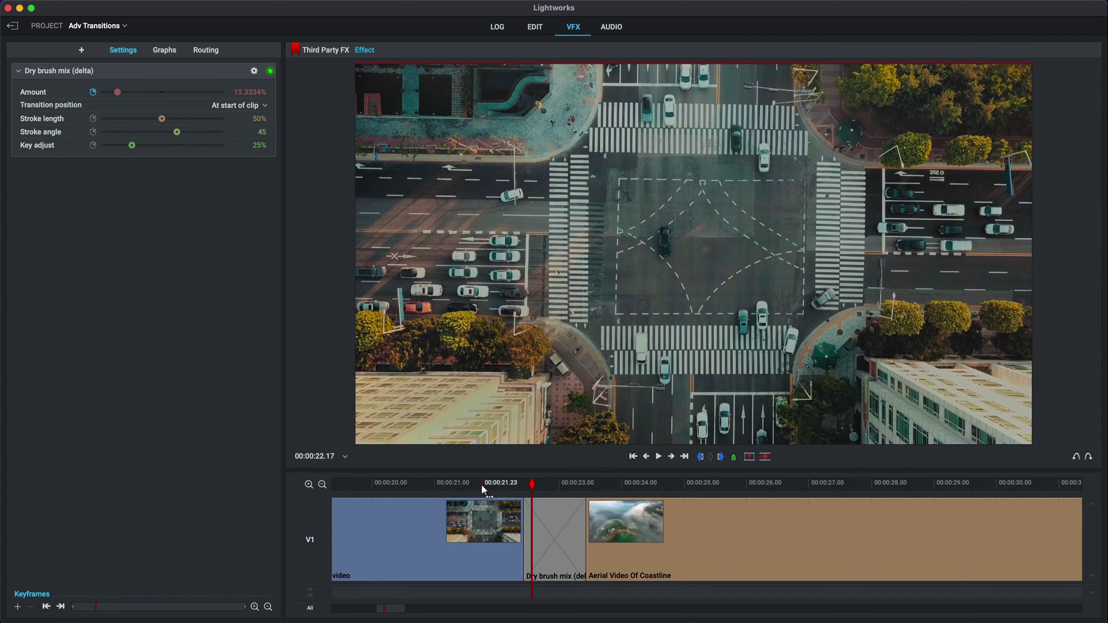
{"action": "key", "text": "Right"}
{"action": "key", "text": "Right"}
{"action": "key", "text": "Right"}
{"action": "key", "text": "Right"}
{"action": "key", "text": "Right"}
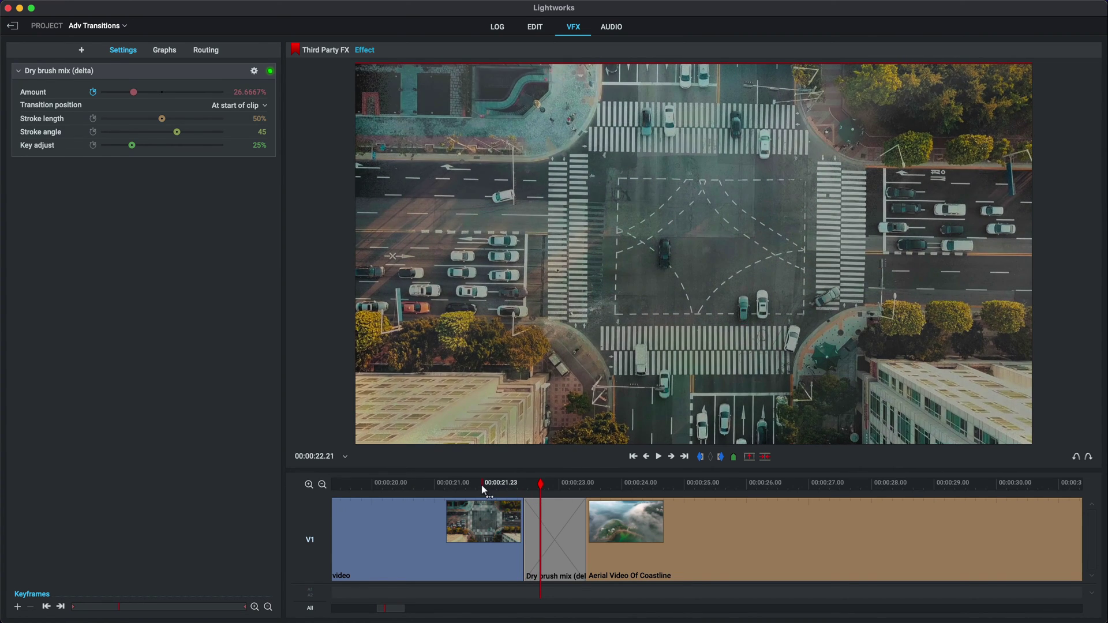
{"action": "key", "text": "Right"}
{"action": "key", "text": "Right"}
{"action": "key", "text": "Right"}
{"action": "key", "text": "Right"}
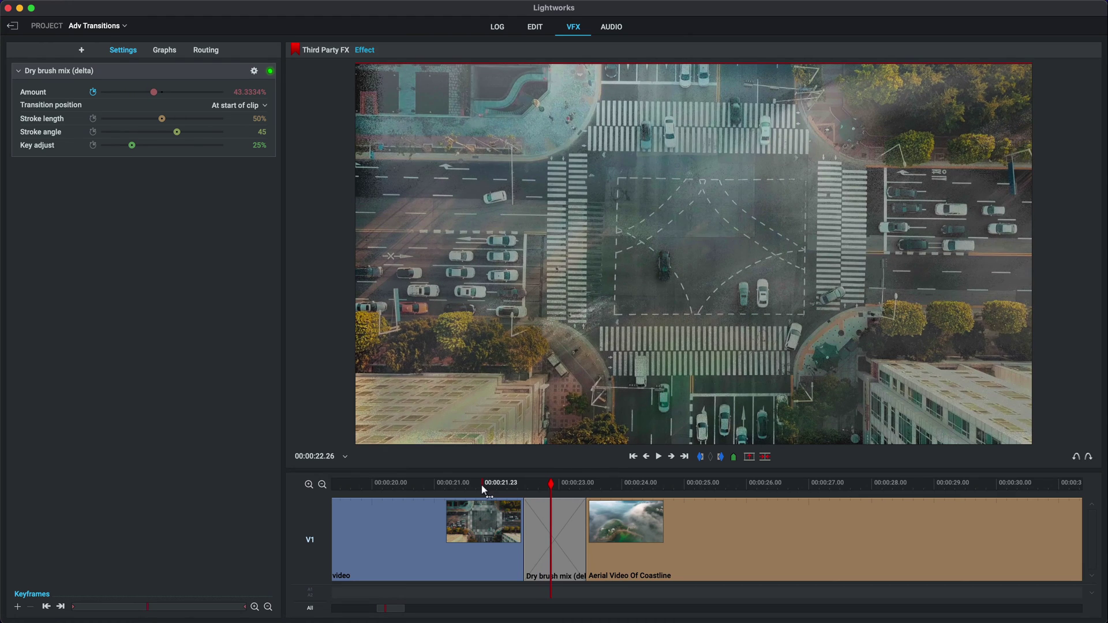
{"action": "key", "text": "Right"}
{"action": "key", "text": "Right"}
{"action": "key", "text": "Right"}
{"action": "key", "text": "Right"}
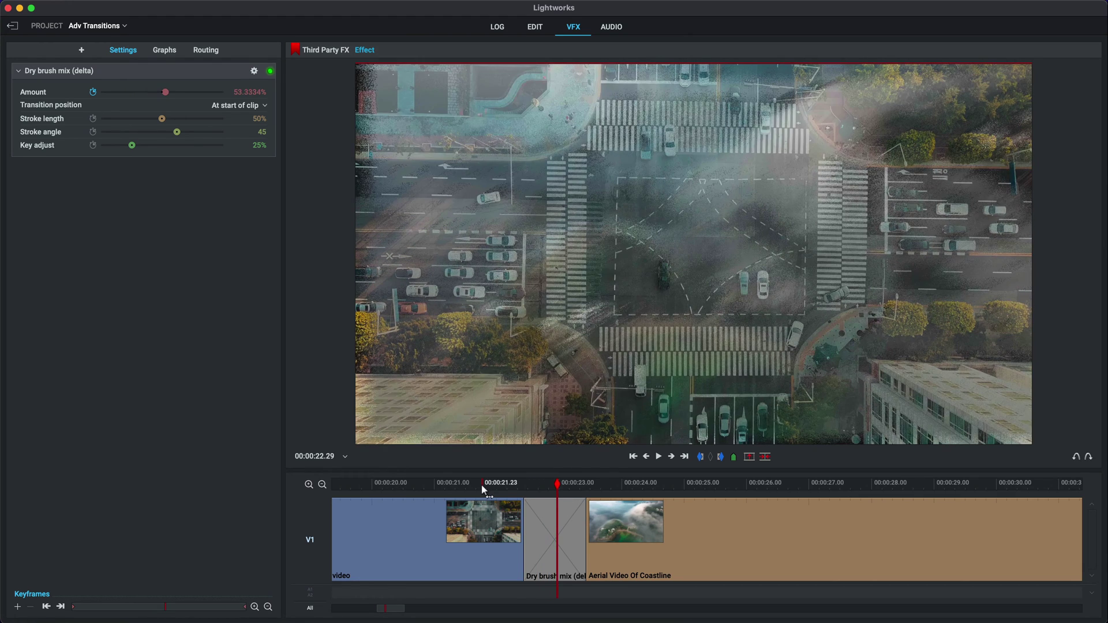
{"action": "key", "text": "Right"}
{"action": "key", "text": "Right"}
{"action": "key", "text": "Right"}
{"action": "key", "text": "Right"}
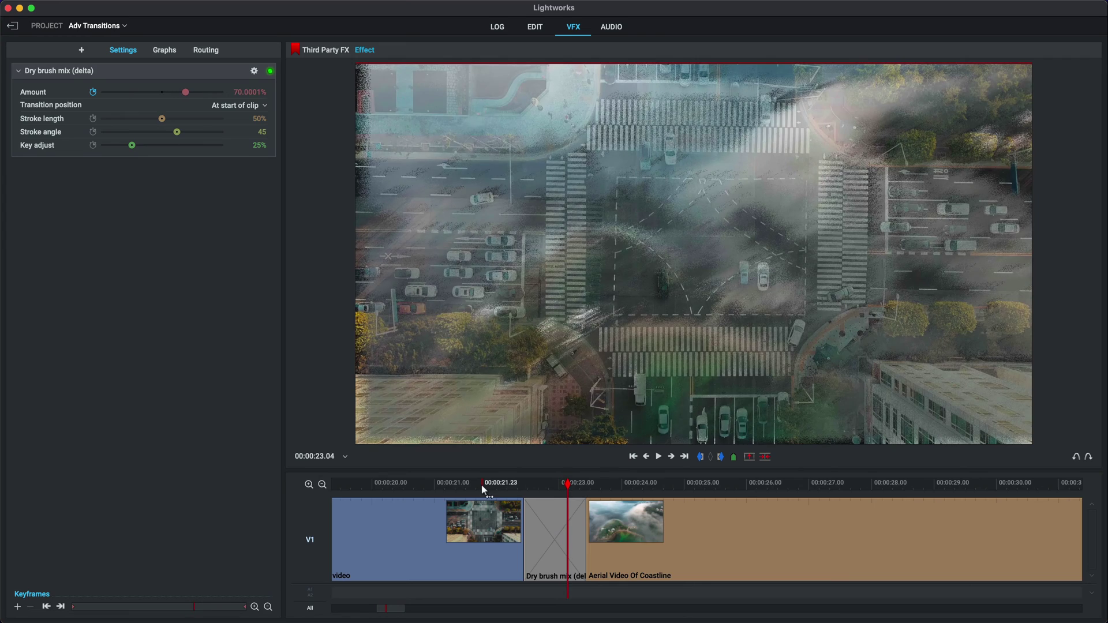
{"action": "key", "text": "Right"}
{"action": "key", "text": "Right"}
{"action": "key", "text": "Right"}
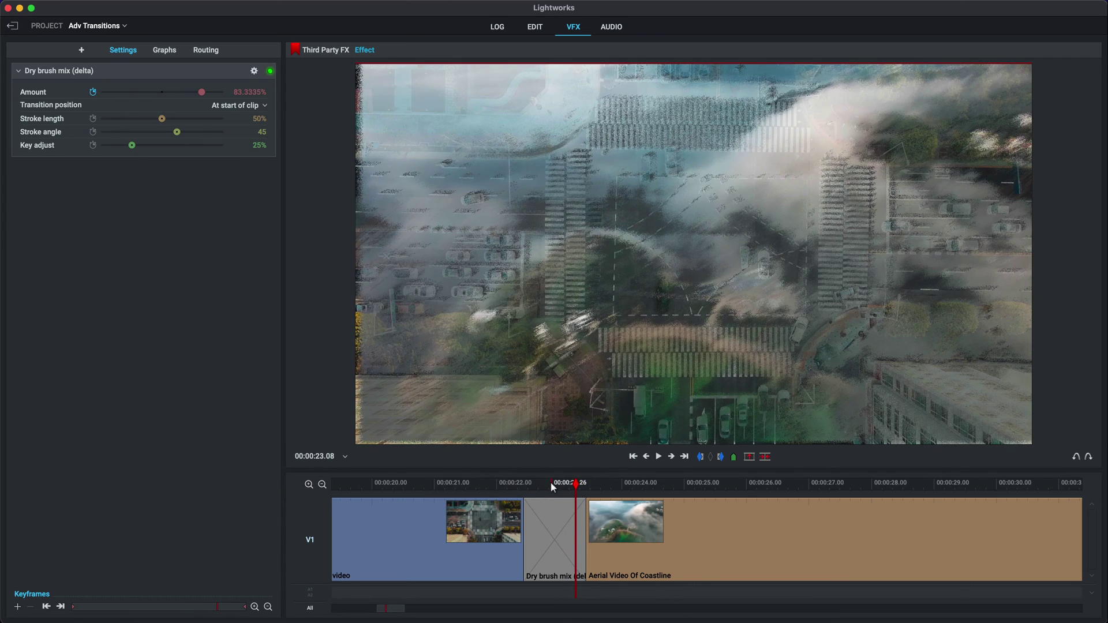
- Set the Dry brush stroke length to 65.8% and the stroke angle to 46.73
{"action": "left_click", "coordinate": [549, 482]}
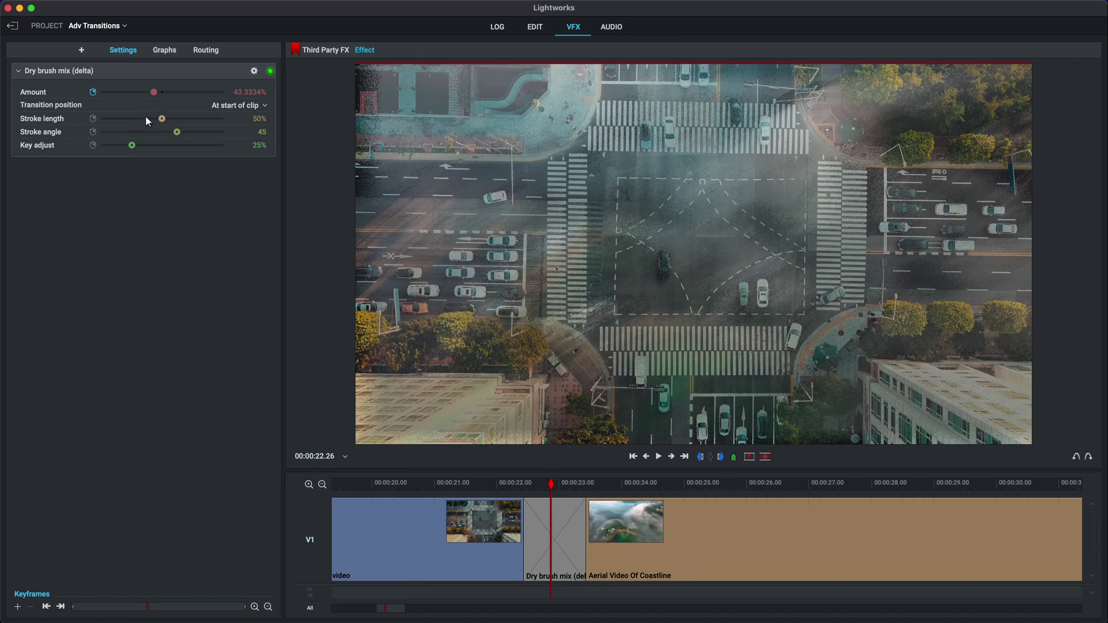
{"action": "mouse_move", "coordinate": [165, 123]}
{"action": "left_mouse_down"}
{"action": "mouse_move", "coordinate": [183, 123]}
{"action": "mouse_move", "coordinate": [181, 137]}
{"action": "left_mouse_up"}
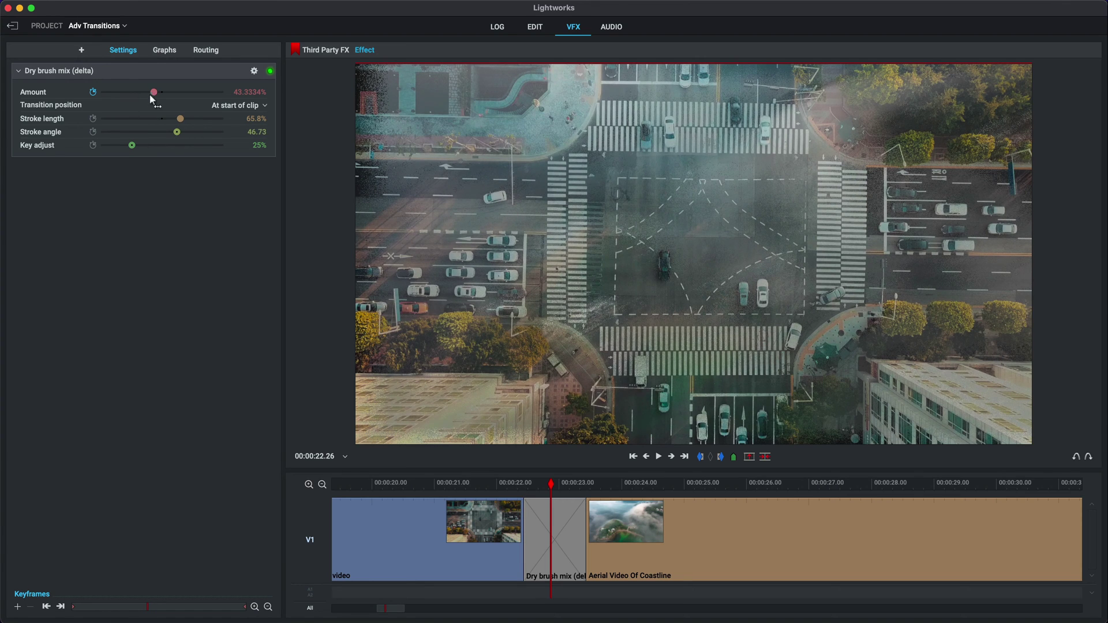
{"action": "left_click_drag", "start_coordinate": [154, 100], "coordinate": [168, 99]}
- Replay the transition several times to check the new strokes, then return to its settings
{"action": "left_click", "coordinate": [399, 484]}
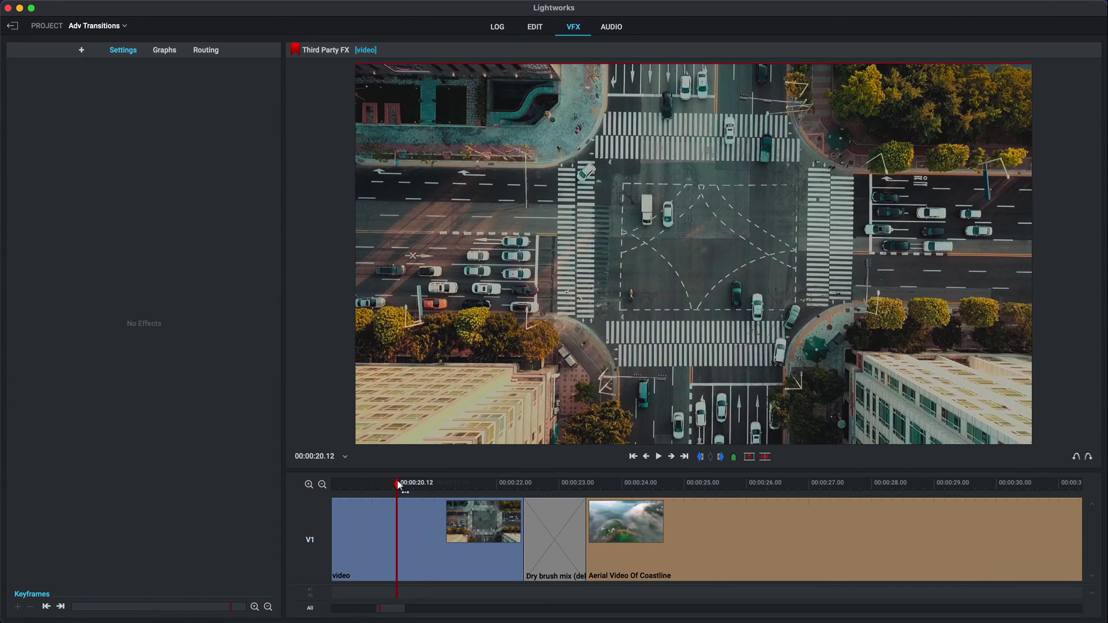
{"action": "key", "text": "space"}
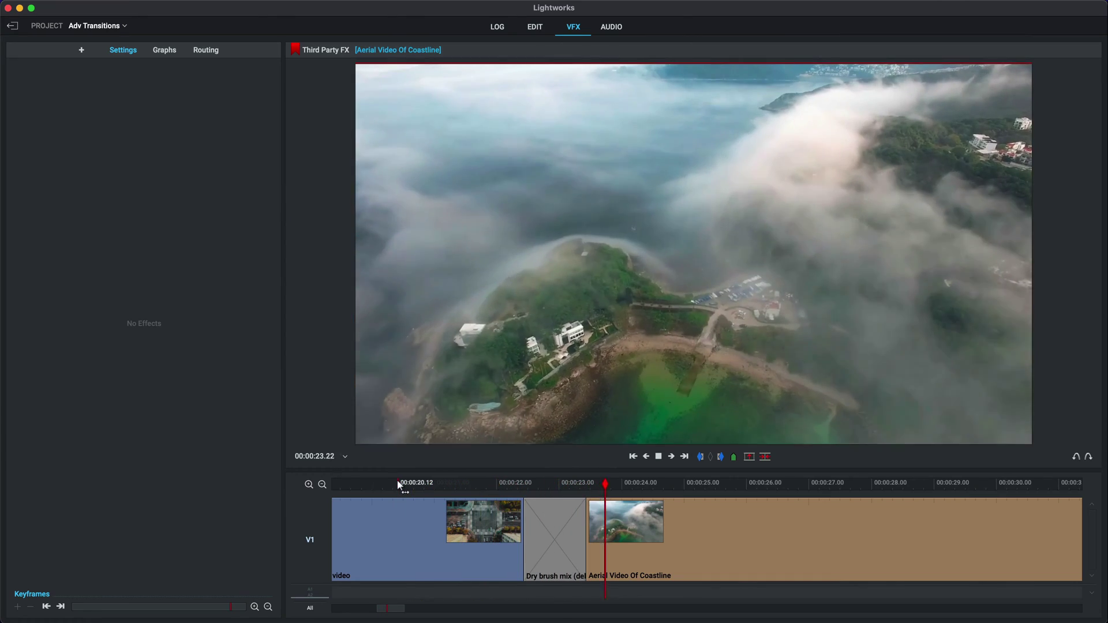
{"action": "left_click", "coordinate": [421, 484]}
{"action": "key", "text": "space"}
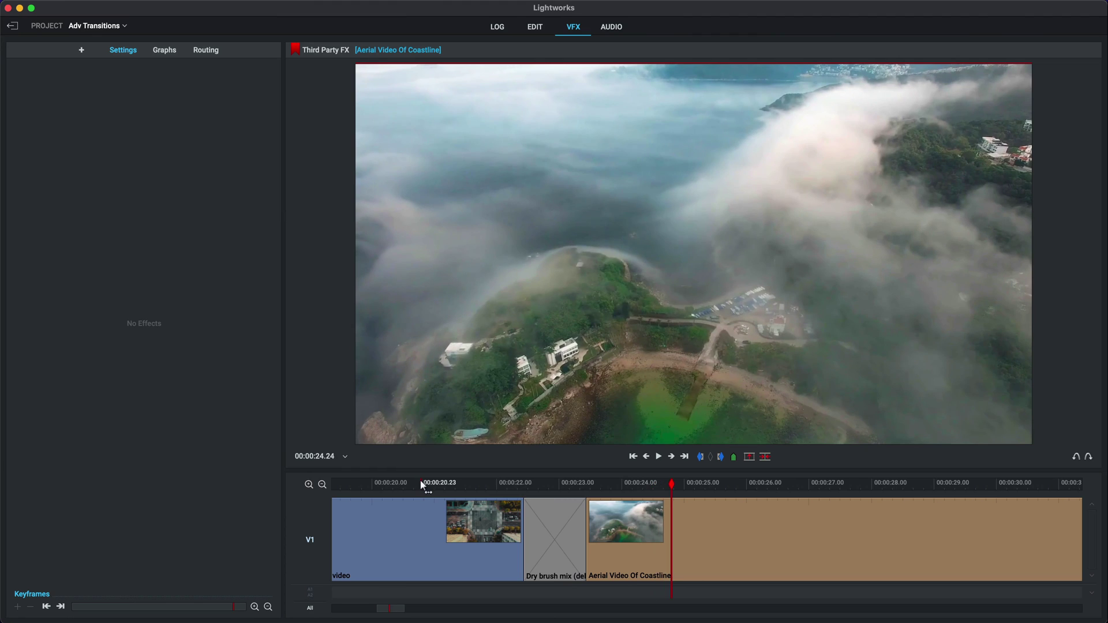
{"action": "left_click", "coordinate": [421, 484]}
{"action": "key", "text": "space"}
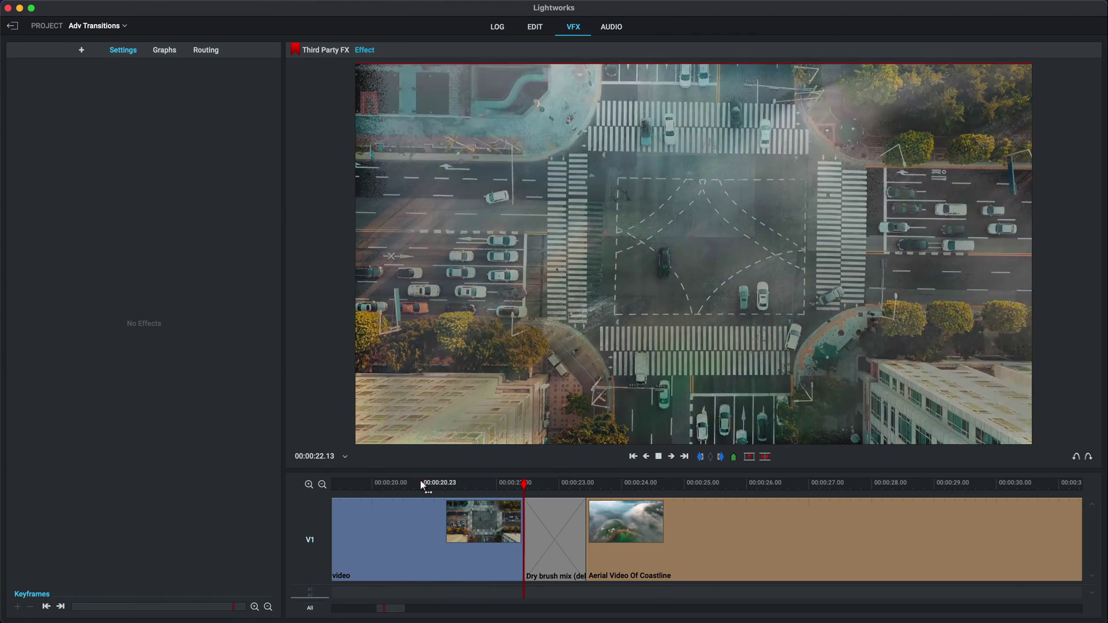
{"action": "key", "text": "space"}
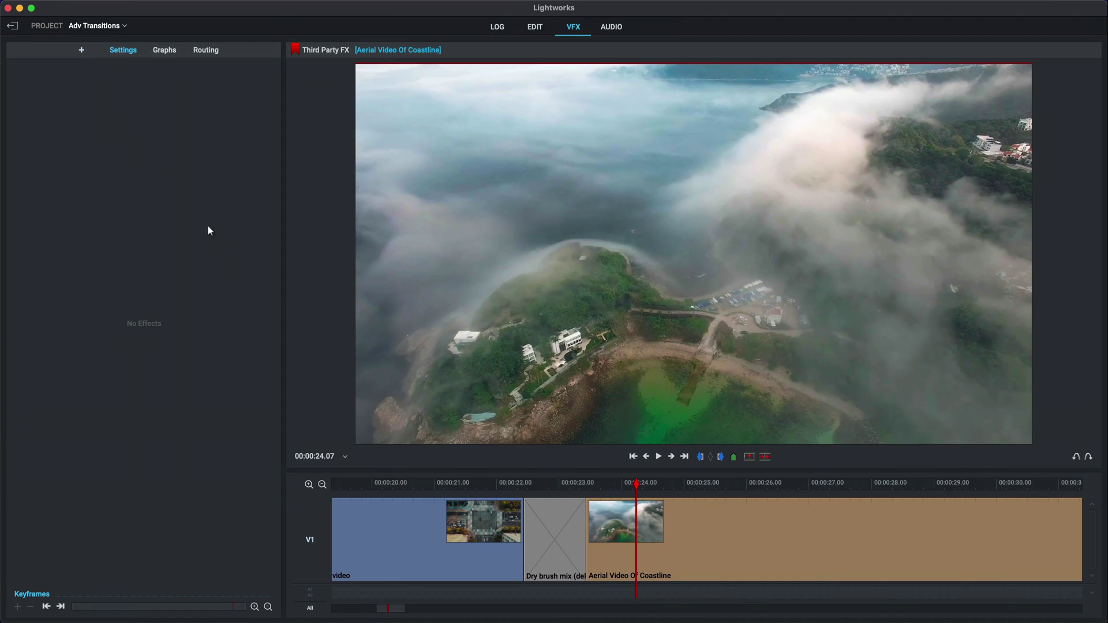
{"action": "left_click", "coordinate": [547, 487]}
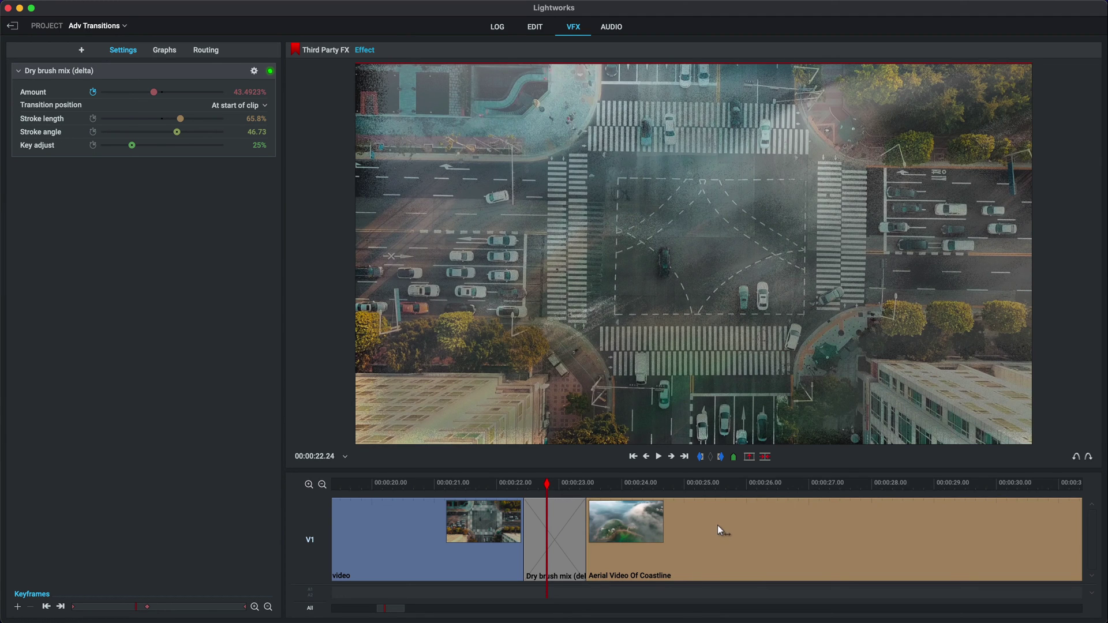
{"action": "left_click_drag", "start_coordinate": [391, 614], "coordinate": [346, 608]}
- Mark a section of the city clip from about 3 seconds to 00:00:09.18
{"action": "left_click", "coordinate": [528, 486]}
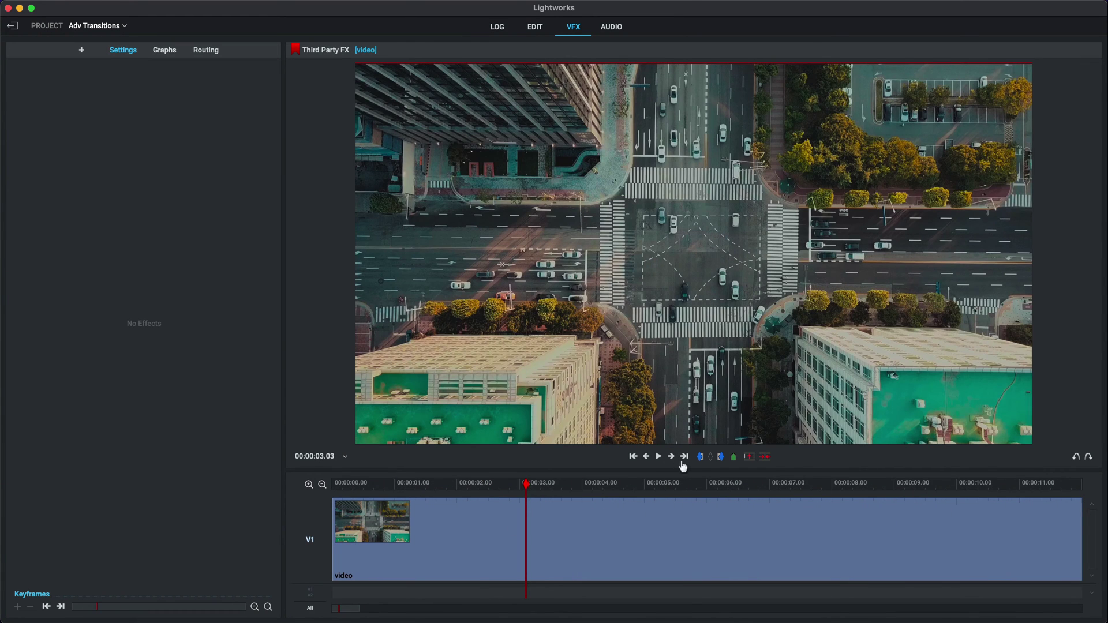
{"action": "left_click", "coordinate": [700, 458]}
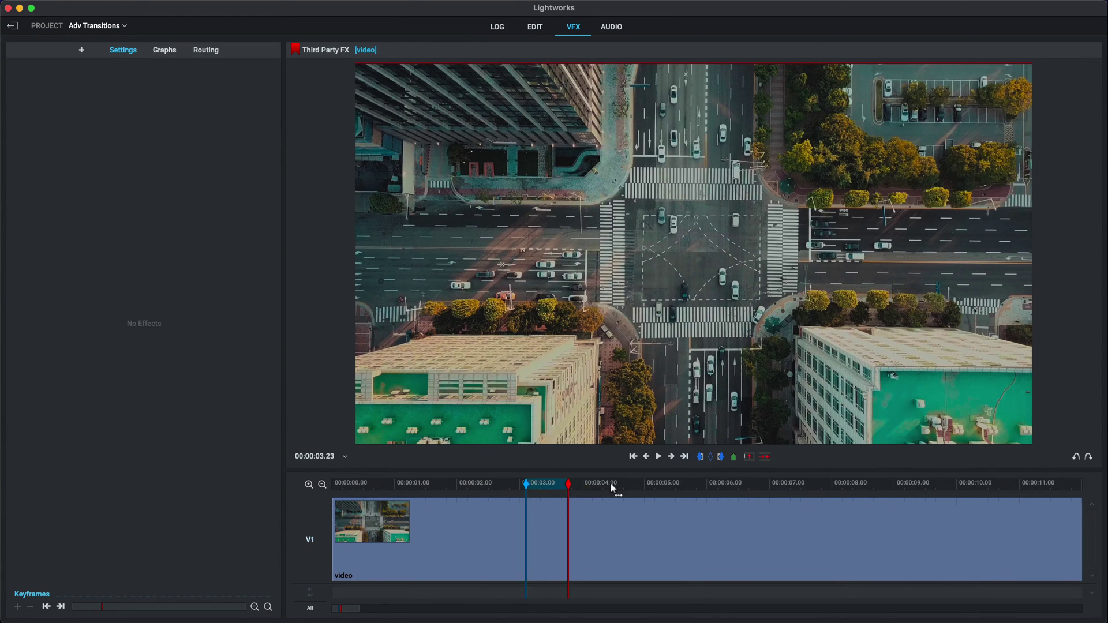
{"action": "left_click_drag", "start_coordinate": [622, 489], "coordinate": [934, 487]}
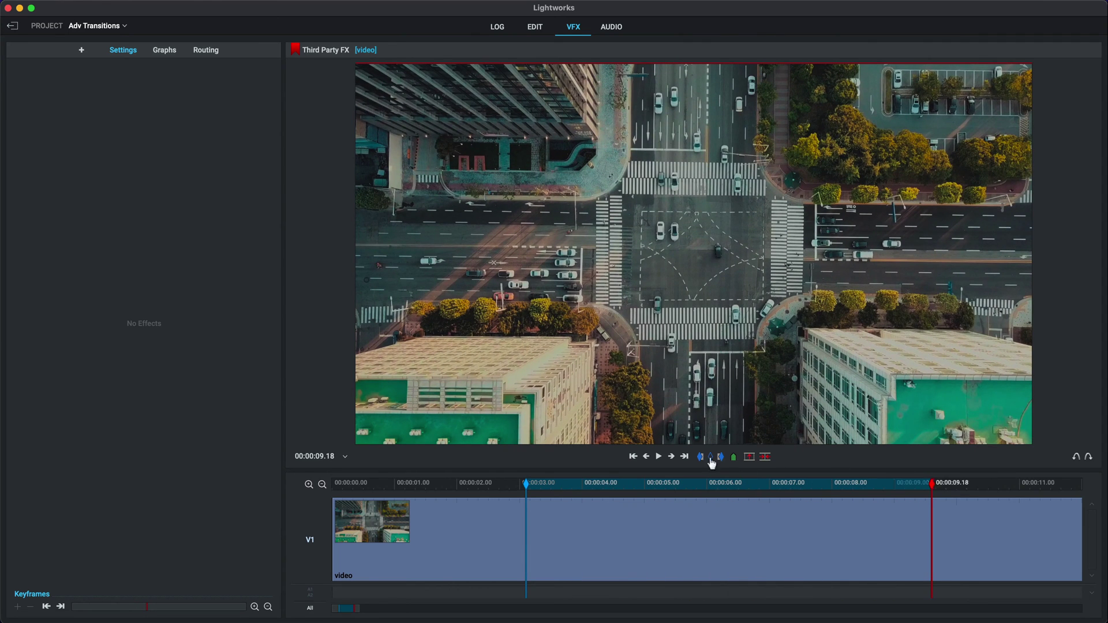
- Reframe the timeline to show the clips and bring up the effects browser
{"action": "left_click", "coordinate": [322, 486]}
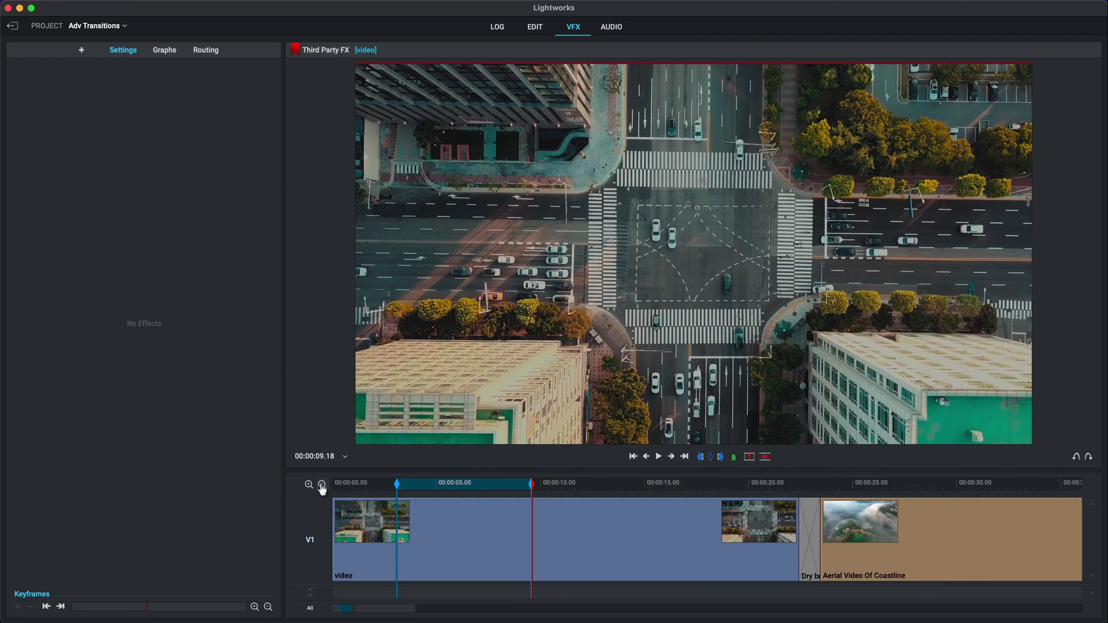
{"action": "left_click", "coordinate": [322, 486]}
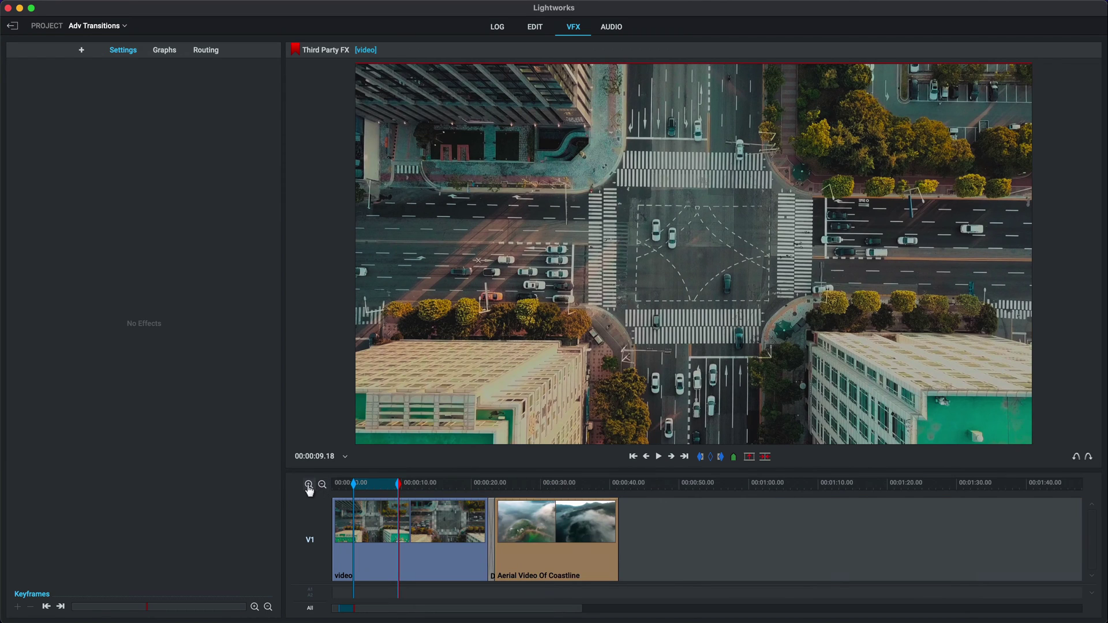
{"action": "left_click", "coordinate": [309, 485]}
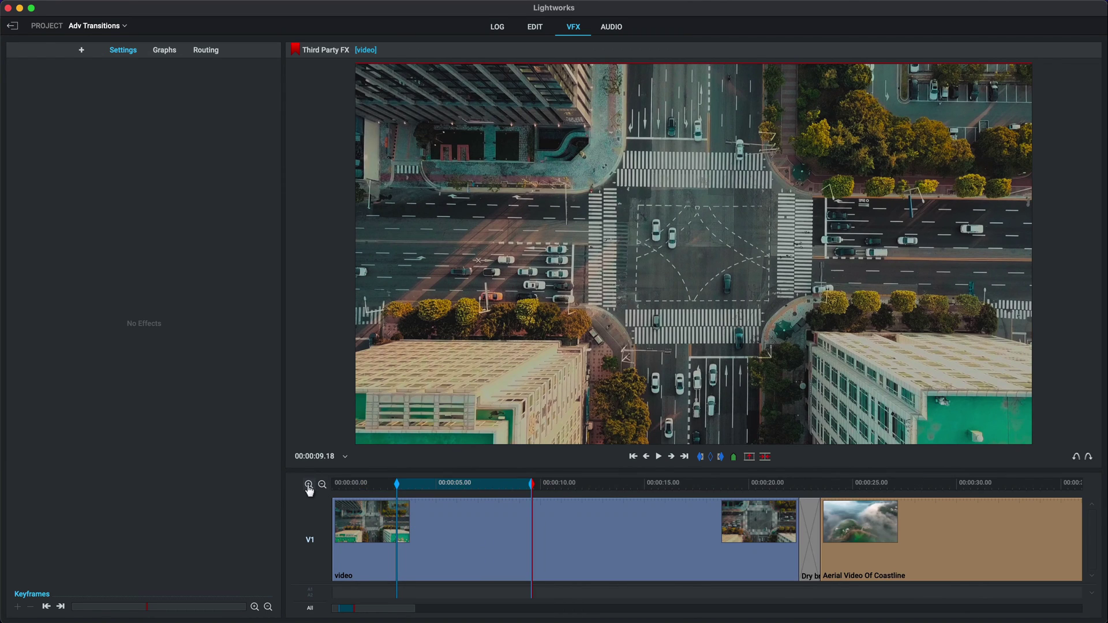
{"action": "left_click", "coordinate": [81, 50]}
- Create a template from an .FX file, choosing Downloads > lwks-fx-bundle-master > Video artefacts > VHSsimulator.fx
{"action": "right_click", "coordinate": [85, 481]}
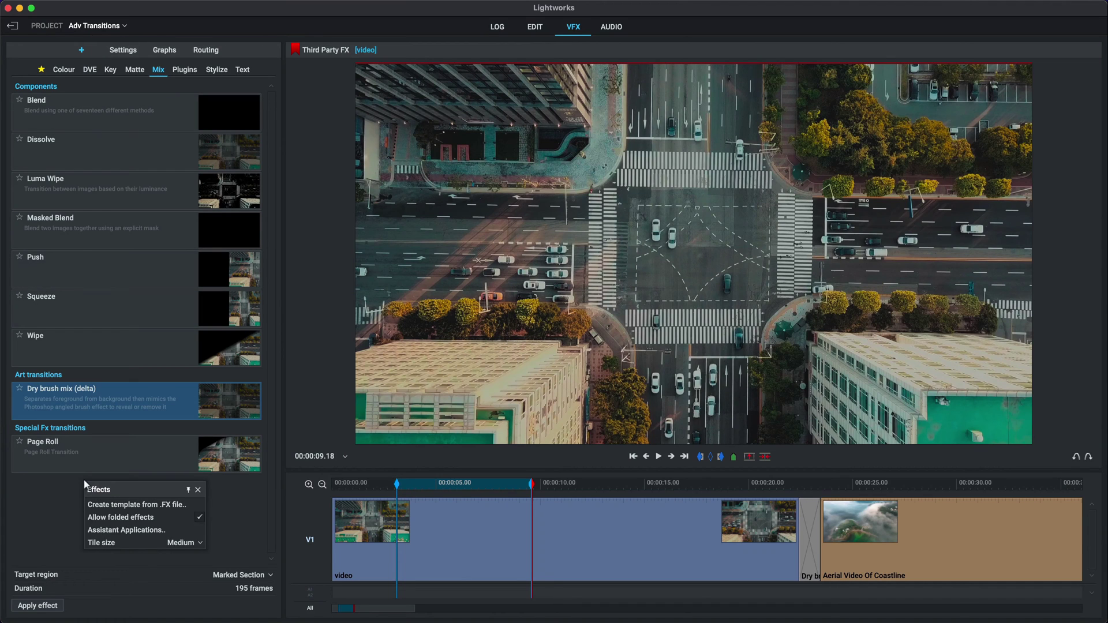
{"action": "left_click", "coordinate": [154, 505]}
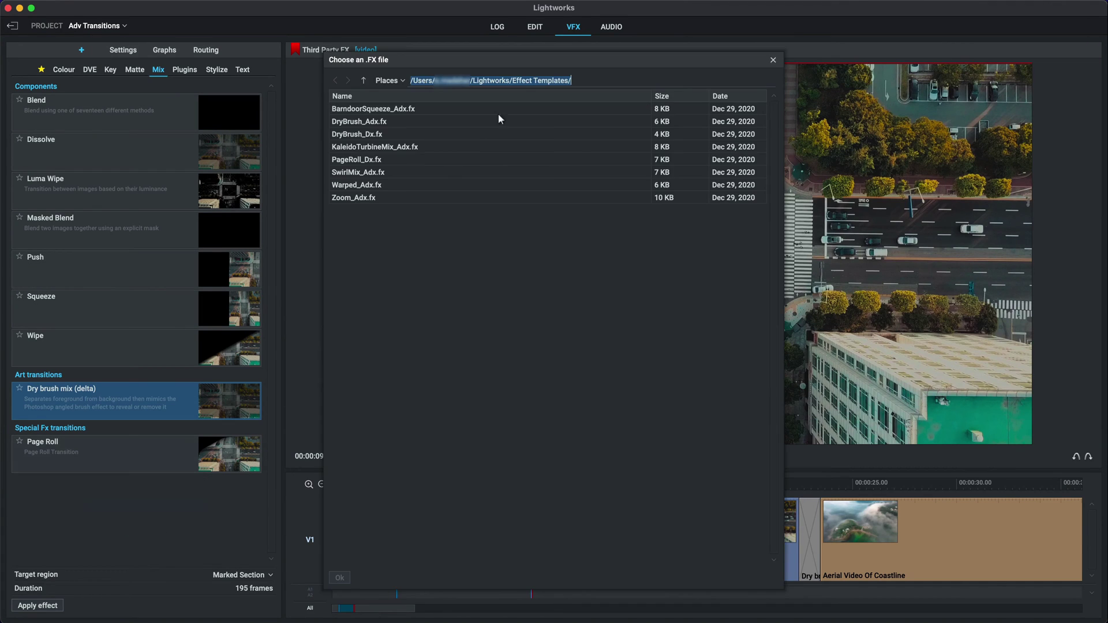
{"action": "left_click", "coordinate": [396, 80]}
{"action": "left_click", "coordinate": [394, 81]}
{"action": "left_click", "coordinate": [395, 81]}
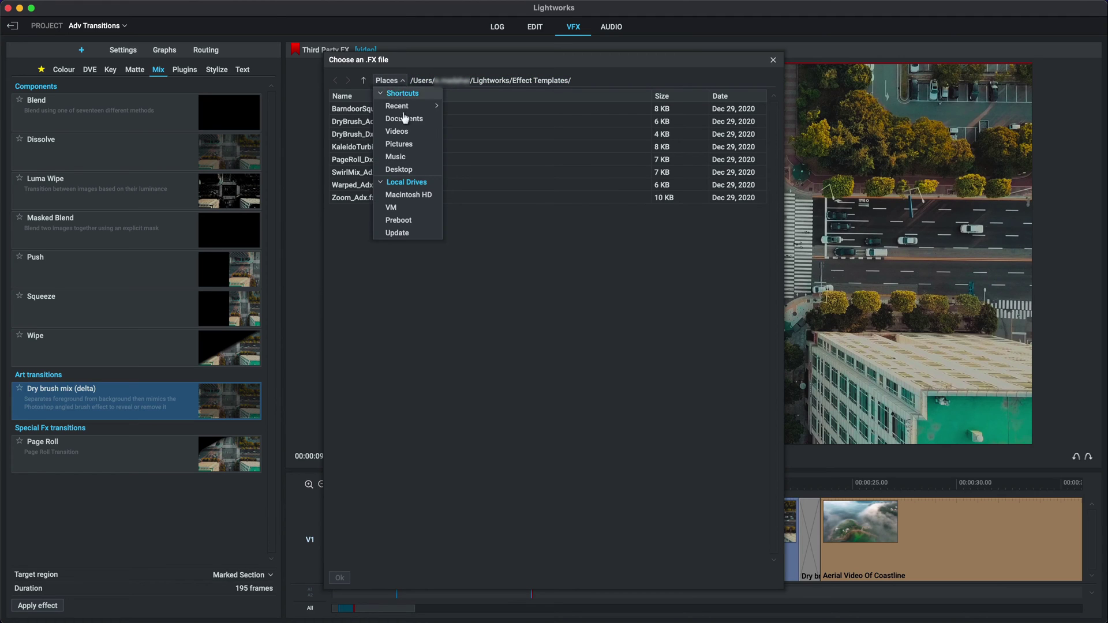
{"action": "mouse_move", "coordinate": [404, 106]}
{"action": "left_click", "coordinate": [522, 105]}
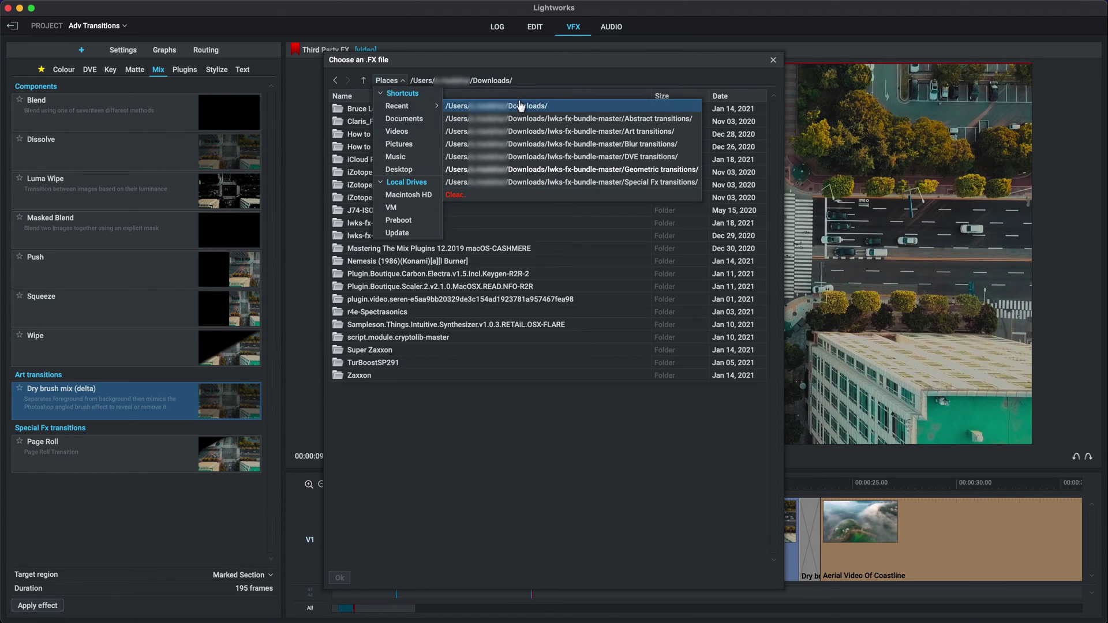
{"action": "double_click", "coordinate": [422, 261]}
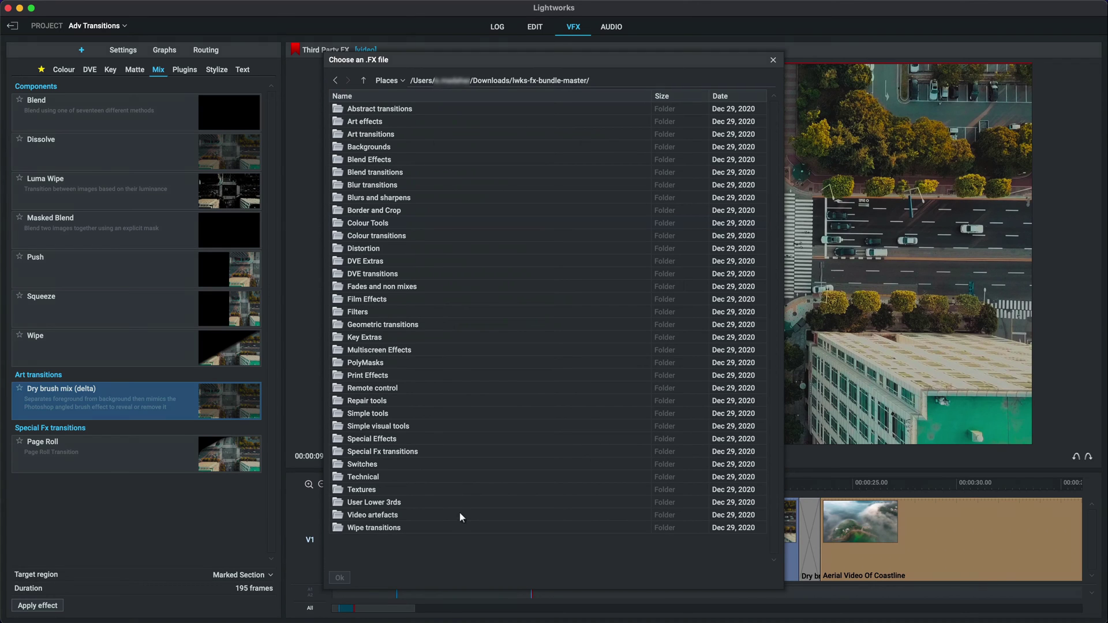
{"action": "left_click", "coordinate": [384, 514]}
{"action": "double_click", "coordinate": [384, 514]}
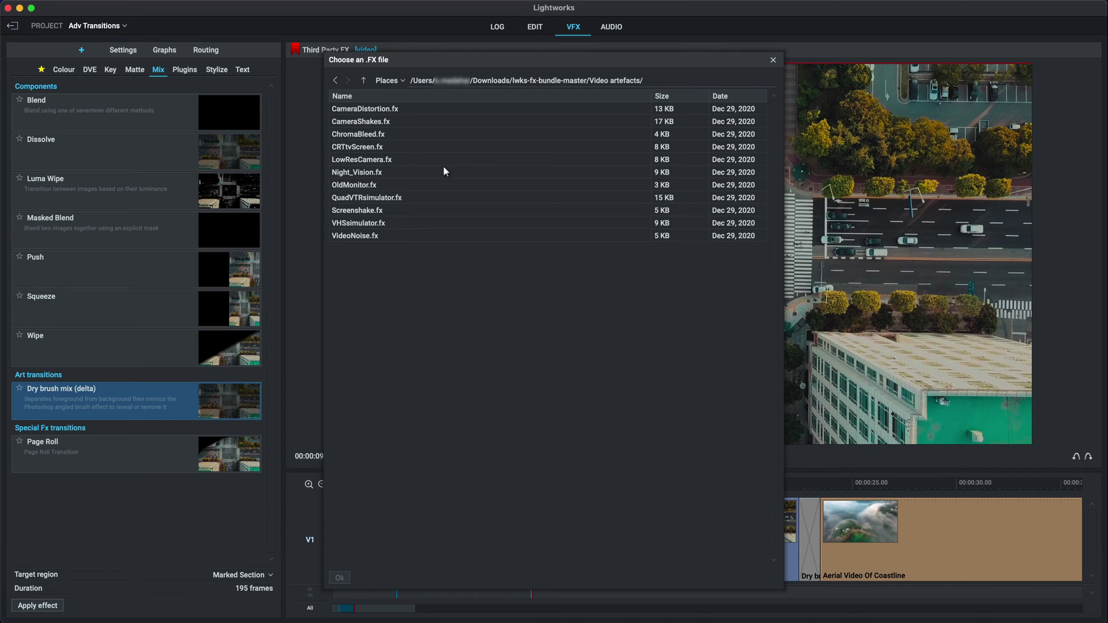
{"action": "left_click", "coordinate": [367, 225]}
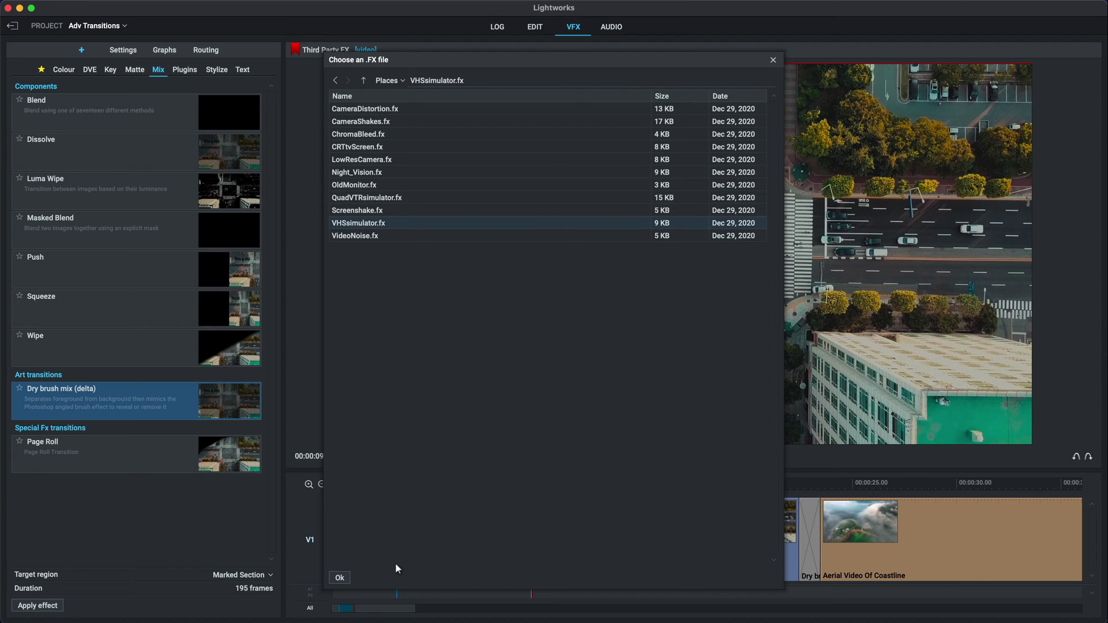
- Confirm the VHS simulator import and drop it onto the marked city-clip section
{"action": "left_click", "coordinate": [339, 577]}
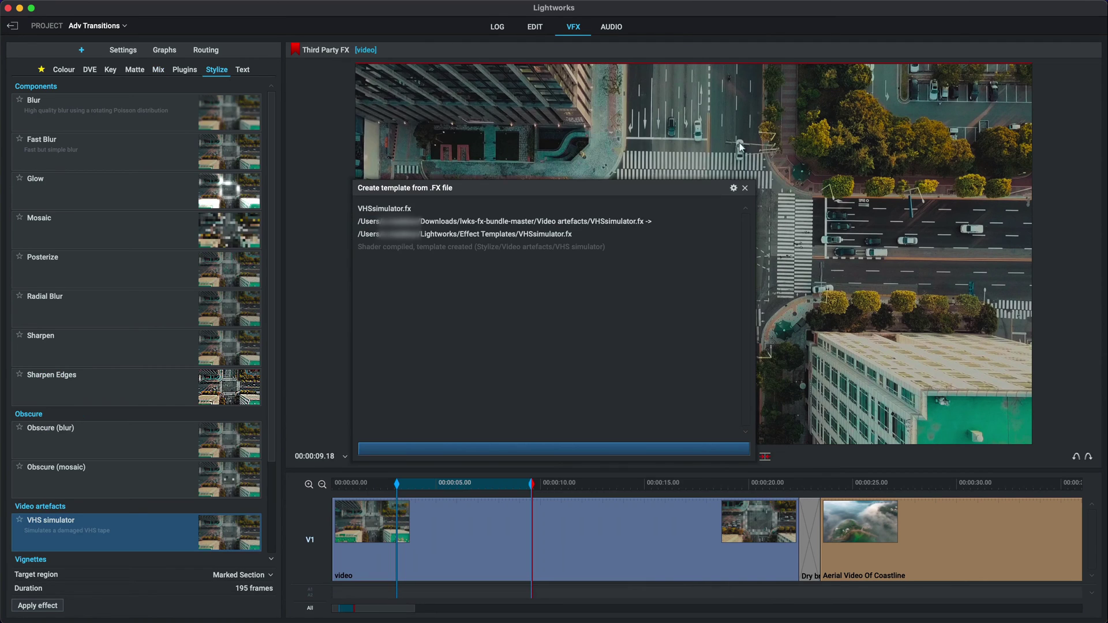
{"action": "left_click", "coordinate": [745, 189]}
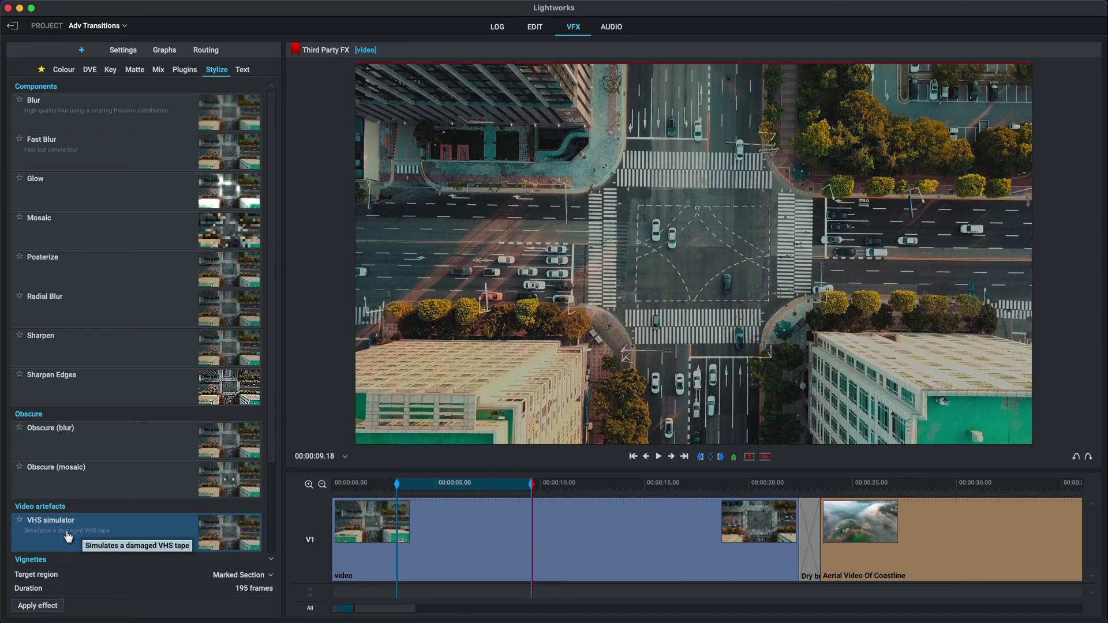
{"action": "left_click_drag", "start_coordinate": [68, 537], "coordinate": [443, 534]}
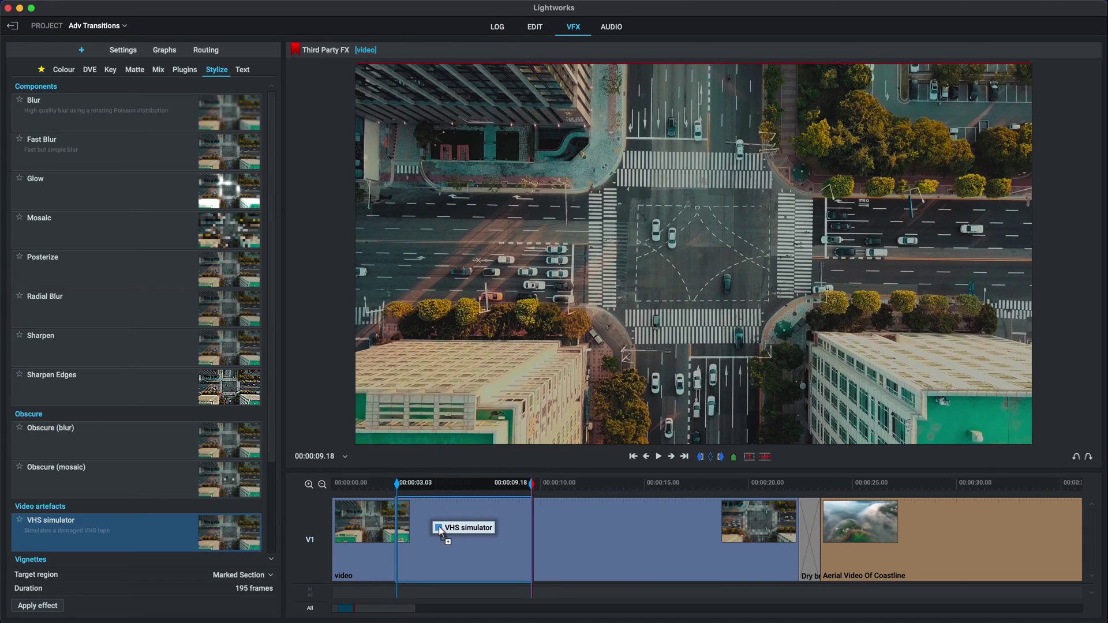
{"action": "left_click_drag", "start_coordinate": [442, 534], "coordinate": [438, 525]}
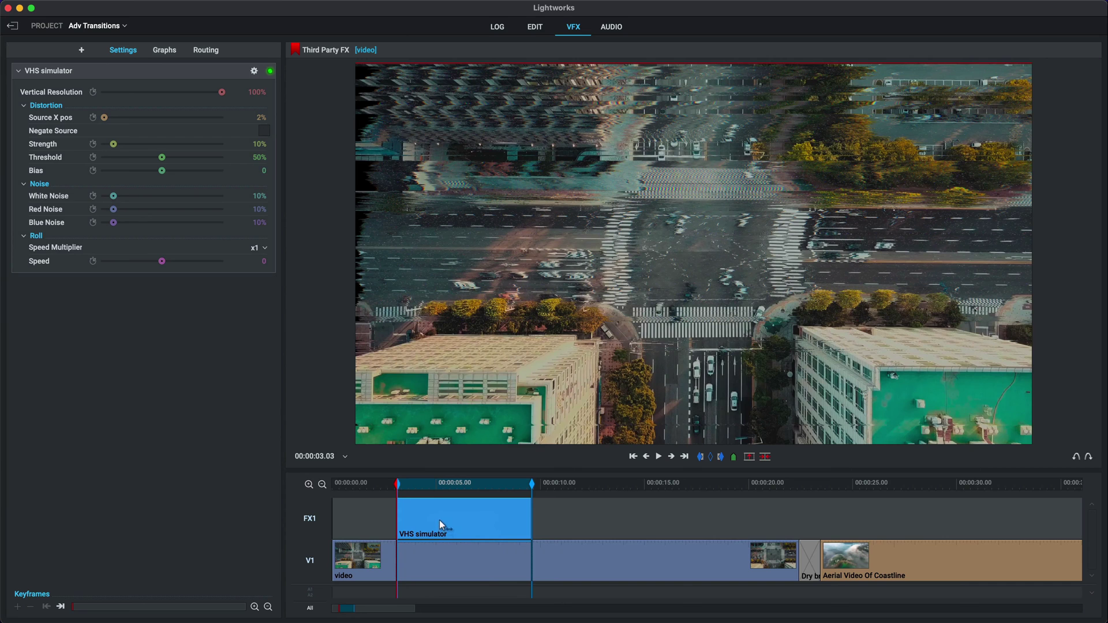
- Play back the marked section to preview the default VHS glitch
{"action": "left_click", "coordinate": [378, 487]}
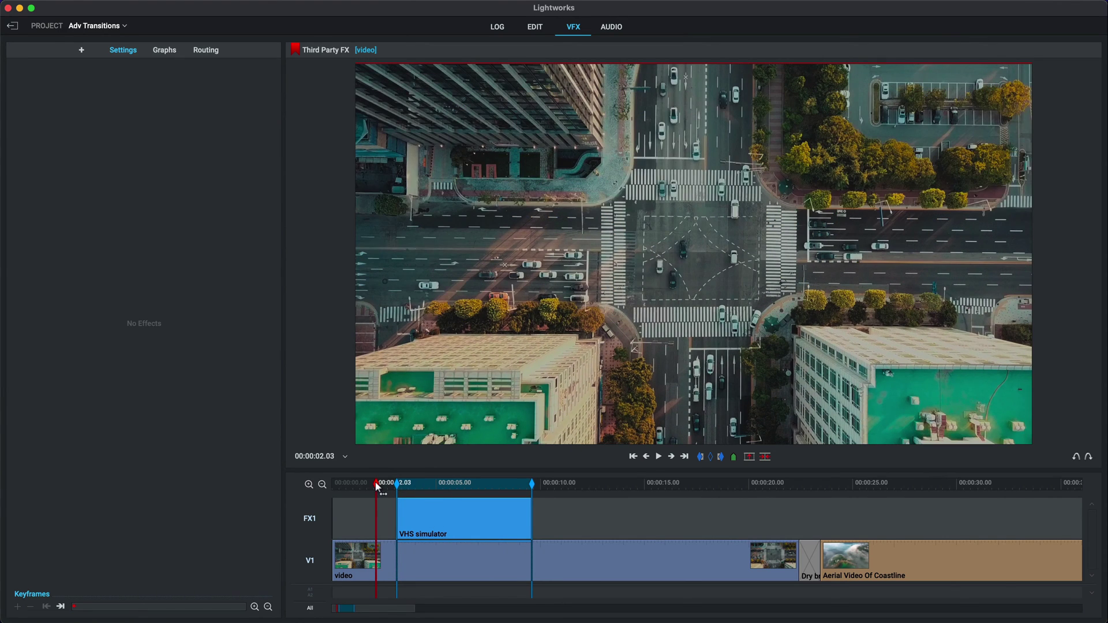
{"action": "key", "text": "space"}
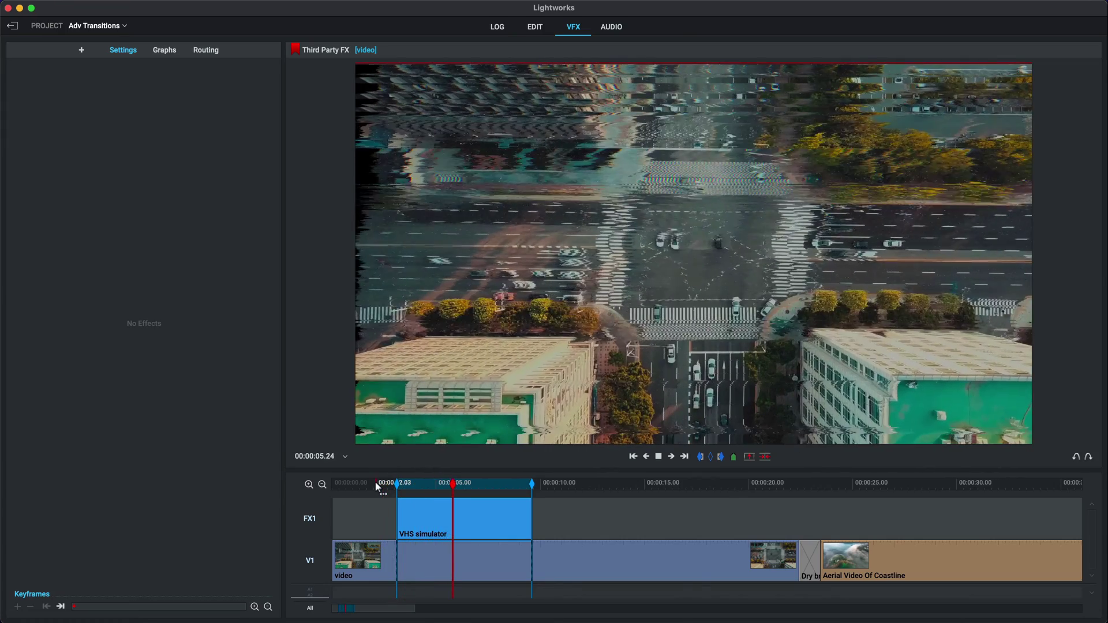
{"action": "key", "text": "space"}
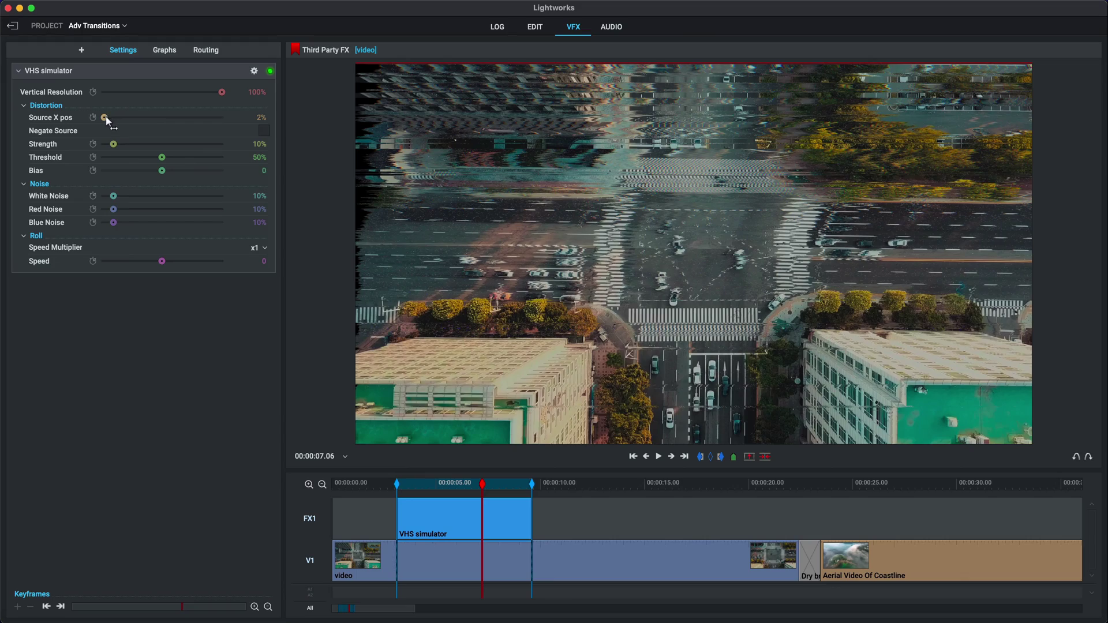
- Raise Source X pos to 12.5% and increase the White Noise, then replay the section
{"action": "mouse_move", "coordinate": [105, 118]}
{"action": "left_mouse_down"}
{"action": "mouse_move", "coordinate": [121, 118]}
{"action": "mouse_move", "coordinate": [128, 144]}
{"action": "mouse_move", "coordinate": [173, 160]}
{"action": "mouse_move", "coordinate": [164, 165]}
{"action": "left_mouse_up"}
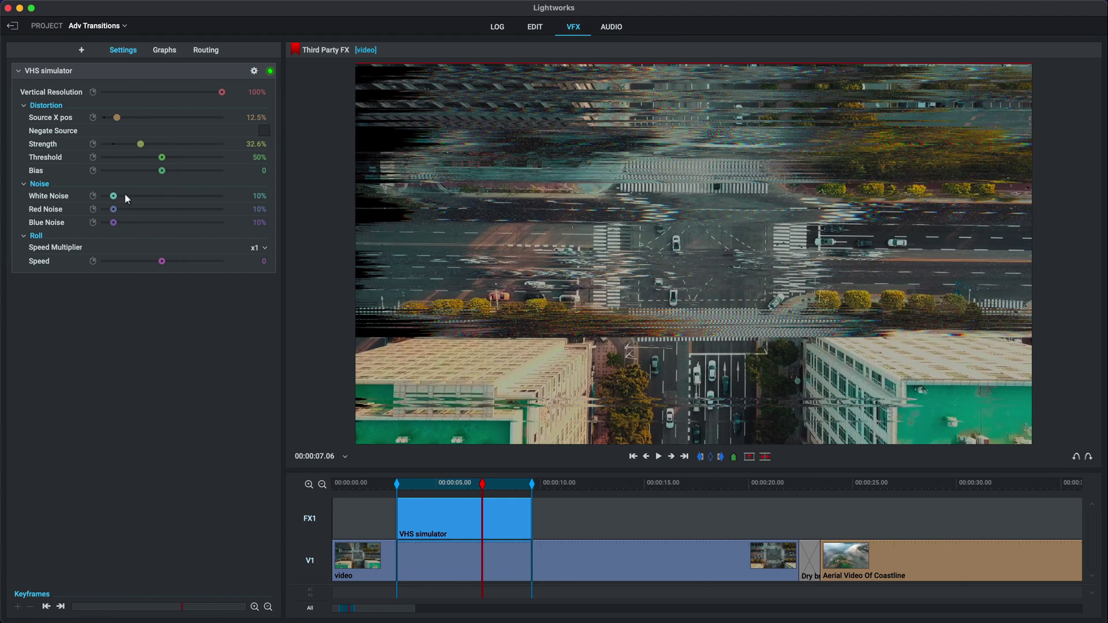
{"action": "left_click_drag", "start_coordinate": [119, 200], "coordinate": [157, 222]}
{"action": "left_click", "coordinate": [377, 487]}
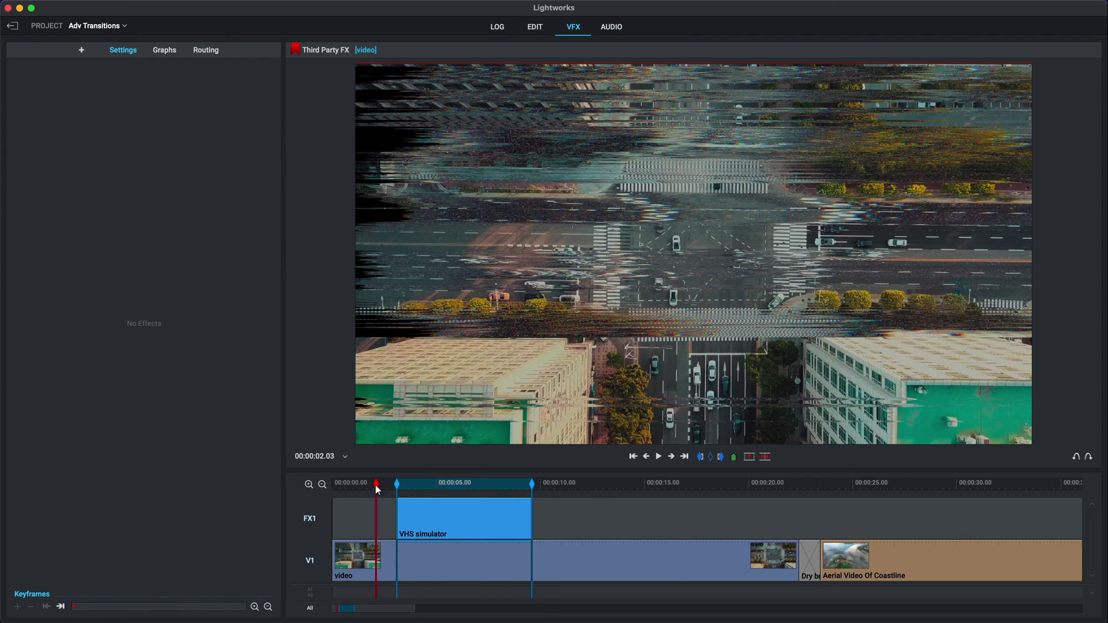
{"action": "key", "text": "space"}
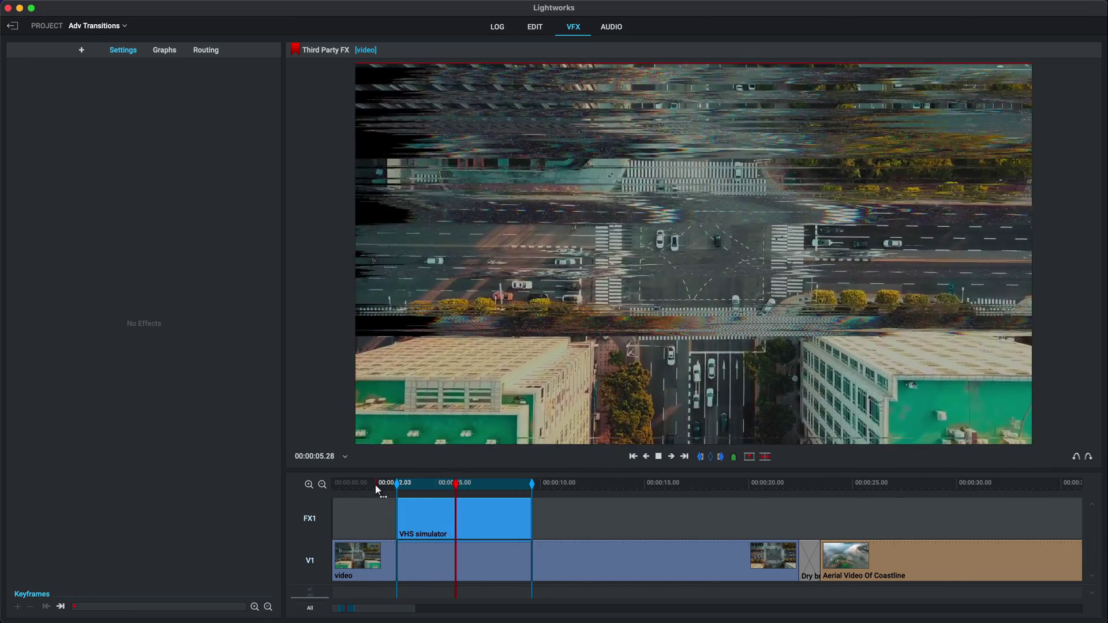
{"action": "key", "text": "space"}
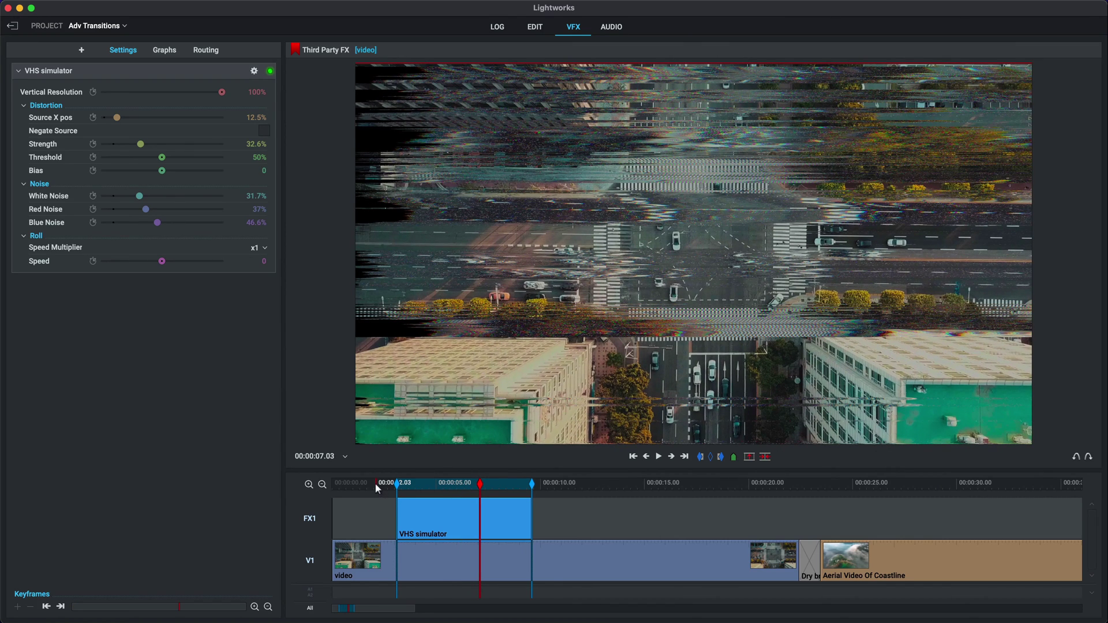
- Replay the VHS section again to review the noise settings
{"action": "left_click", "coordinate": [382, 485]}
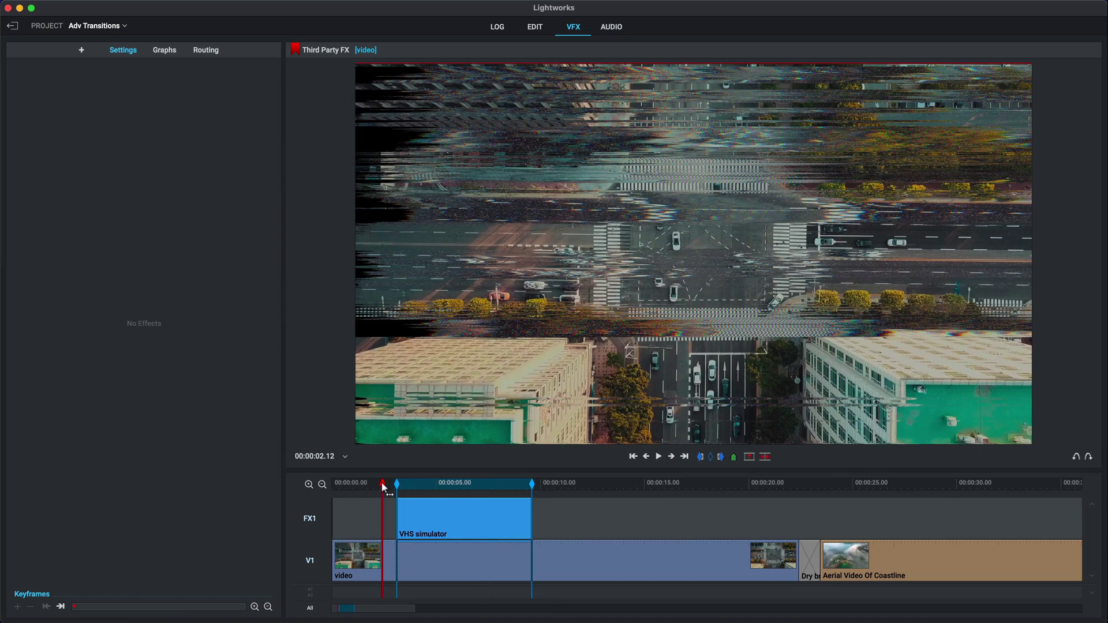
{"action": "key", "text": "space"}
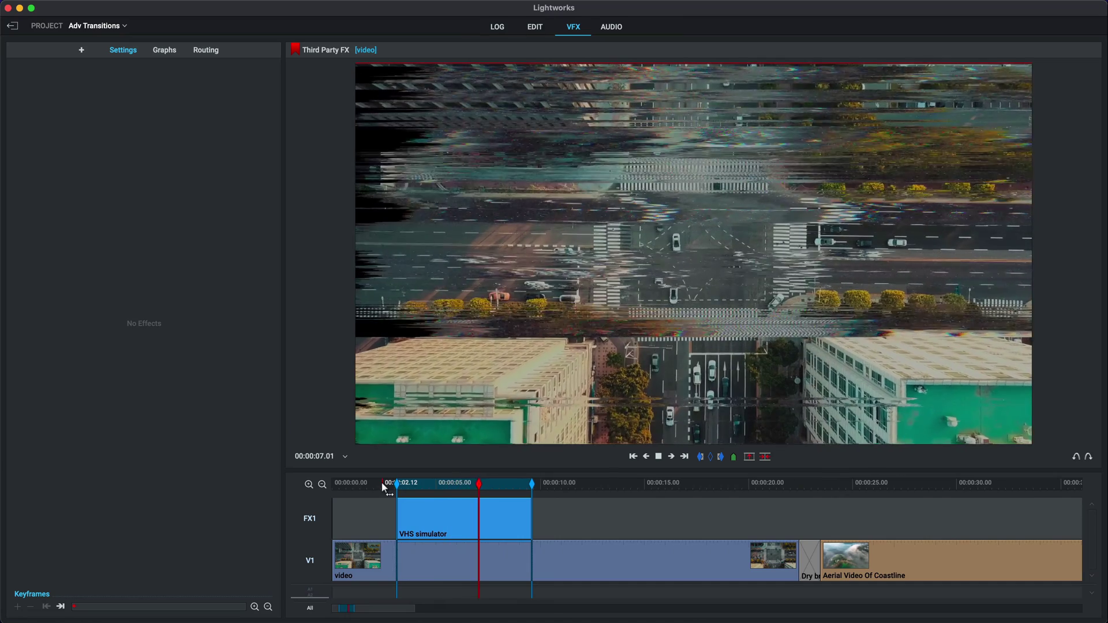
{"action": "key", "text": "space"}
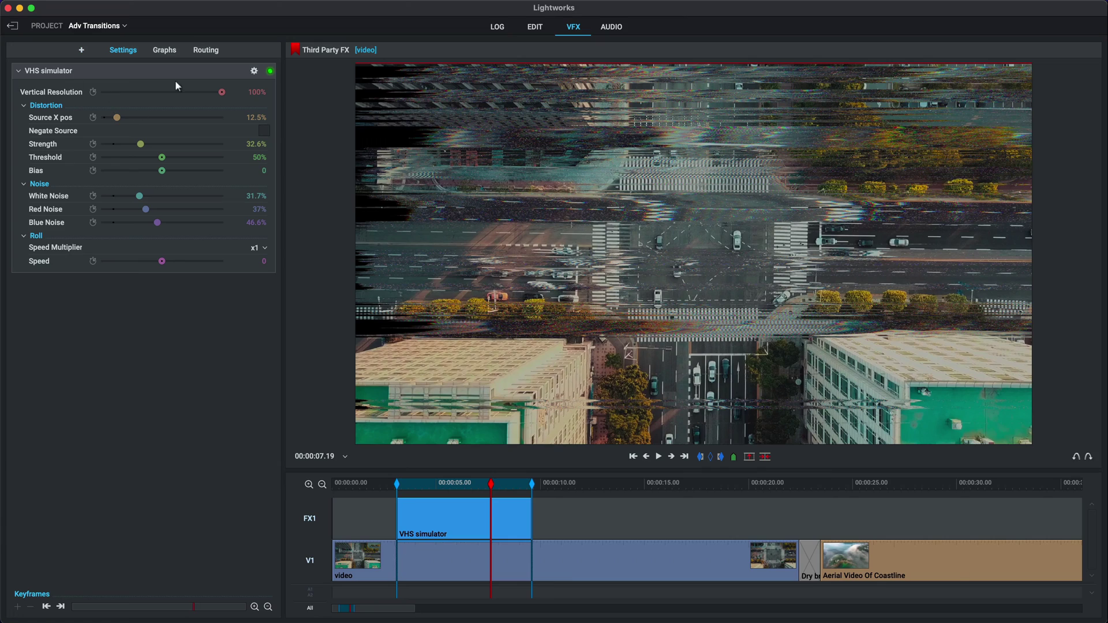
- Replay the city section to check the faint glitch at 3.8% Strength
{"action": "left_click", "coordinate": [379, 485]}
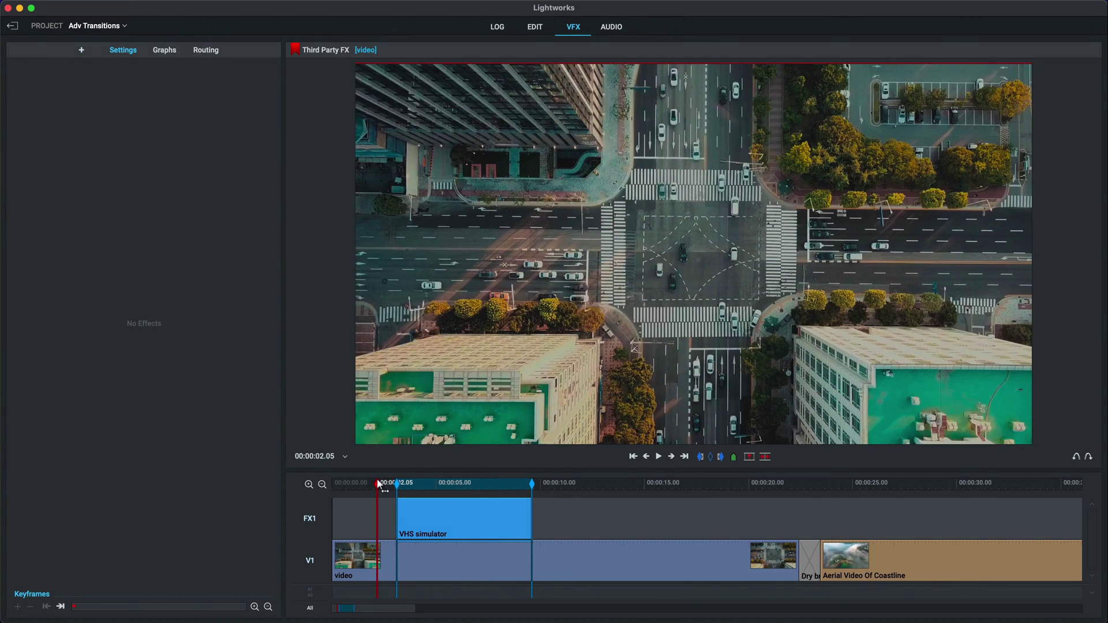
{"action": "key", "text": "space"}
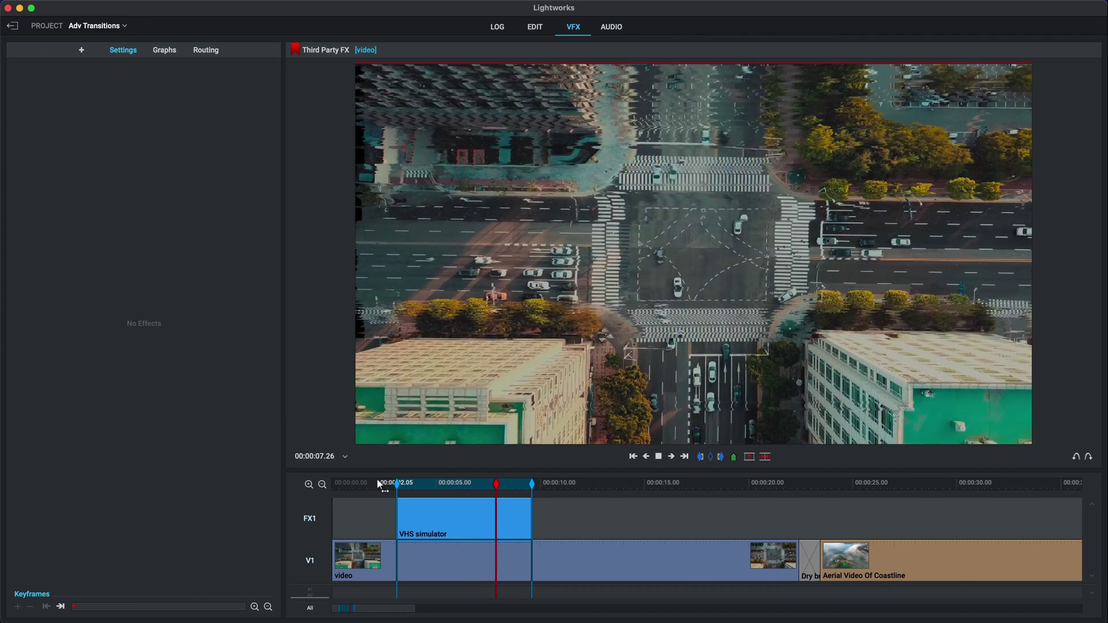
{"action": "key", "text": "space"}
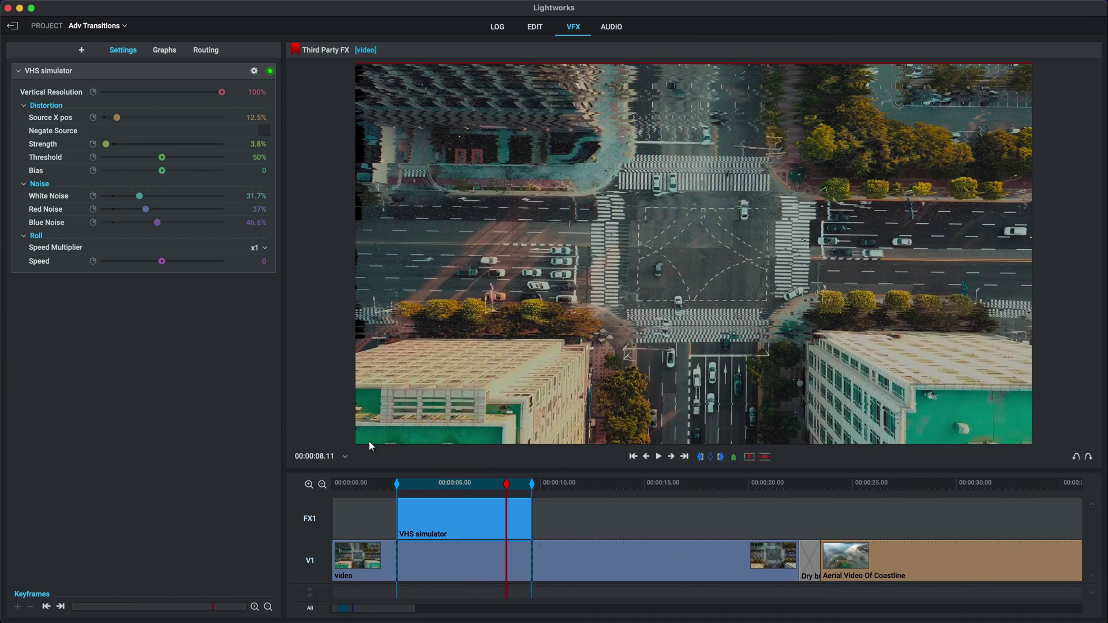